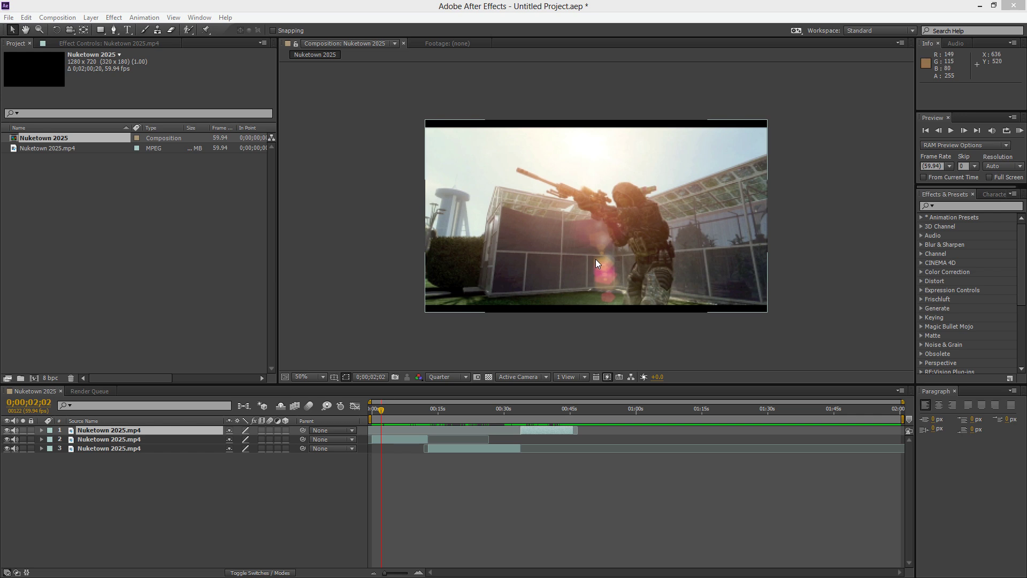
Deselect the footage layer and scrub the time ruler to the bus shot at 0;00;13;37.
{"action": "left_click", "coordinate": [511, 336]}
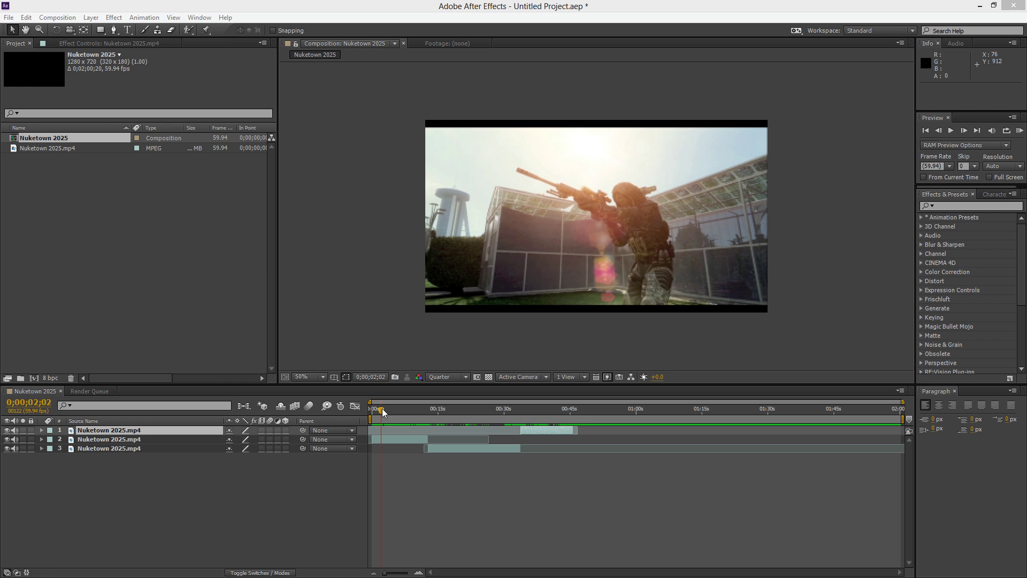
{"action": "left_click_drag", "start_coordinate": [382, 409], "coordinate": [432, 398]}
Pre-compose the third Nuketown clip layer into its own comp.
{"action": "left_click", "coordinate": [451, 447]}
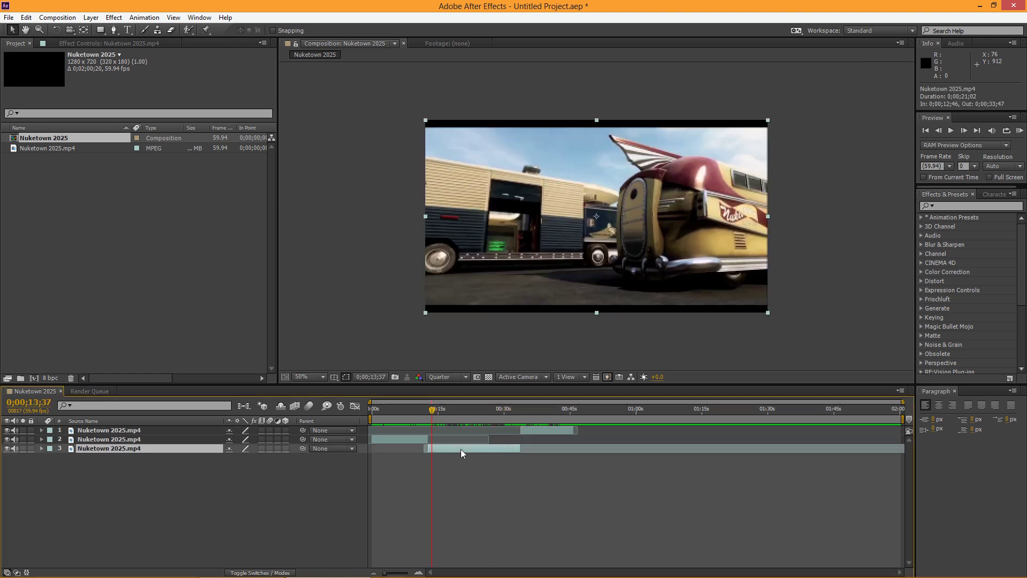
{"action": "right_click", "coordinate": [461, 448]}
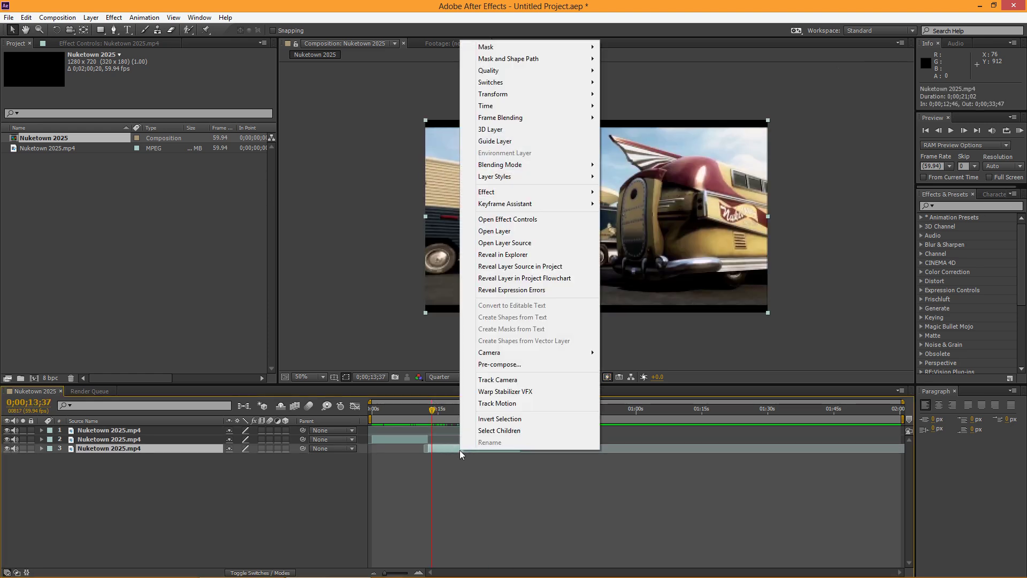
{"action": "left_click", "coordinate": [519, 365]}
{"action": "left_click", "coordinate": [542, 351]}
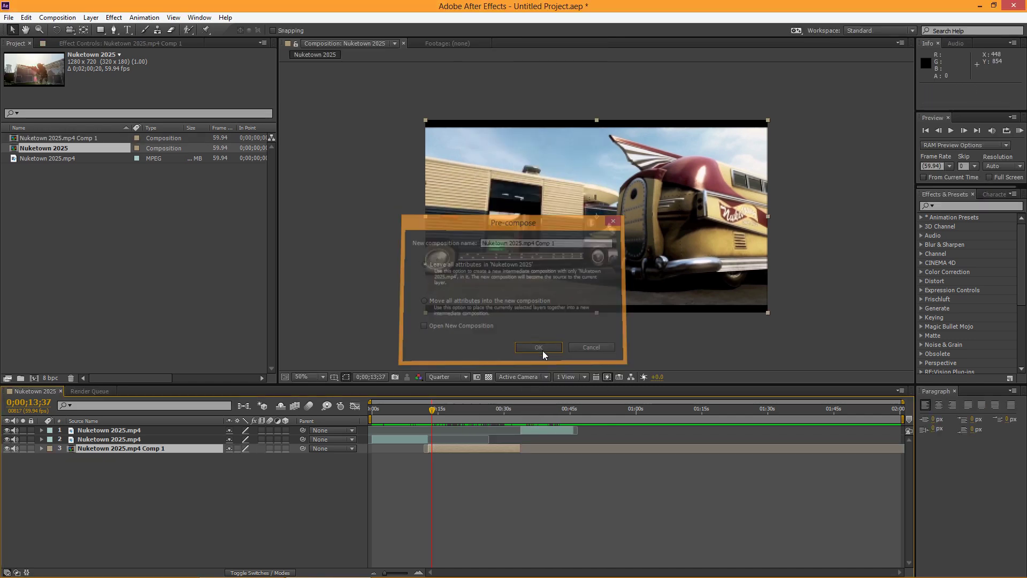
Apply the 3D Camera Tracker effect to the pre-composed clip layer.
{"action": "left_click", "coordinate": [949, 205]}
{"action": "type", "text": "cam"}
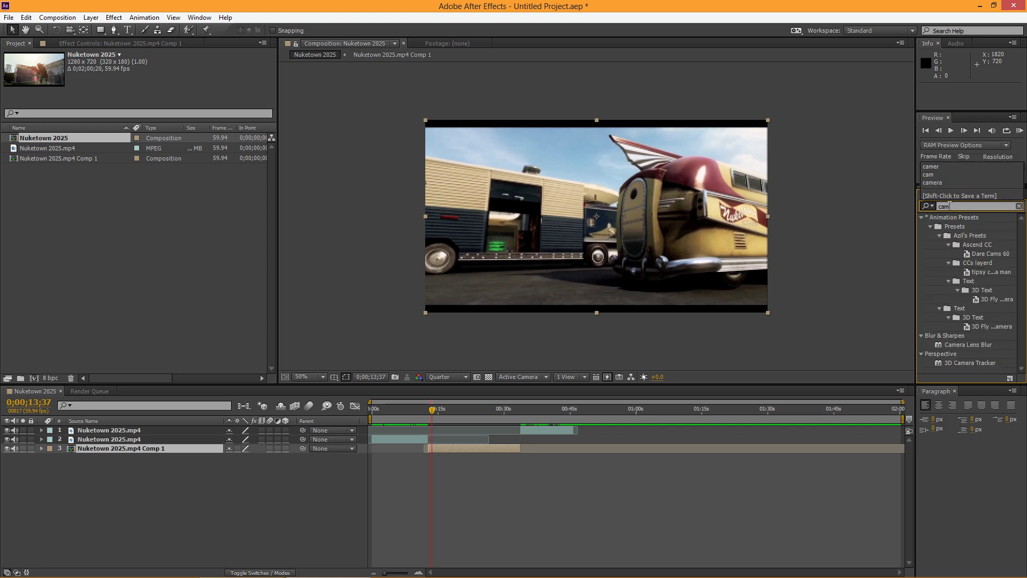
{"action": "type", "text": "era"}
{"action": "left_click_drag", "start_coordinate": [971, 346], "coordinate": [476, 448]}
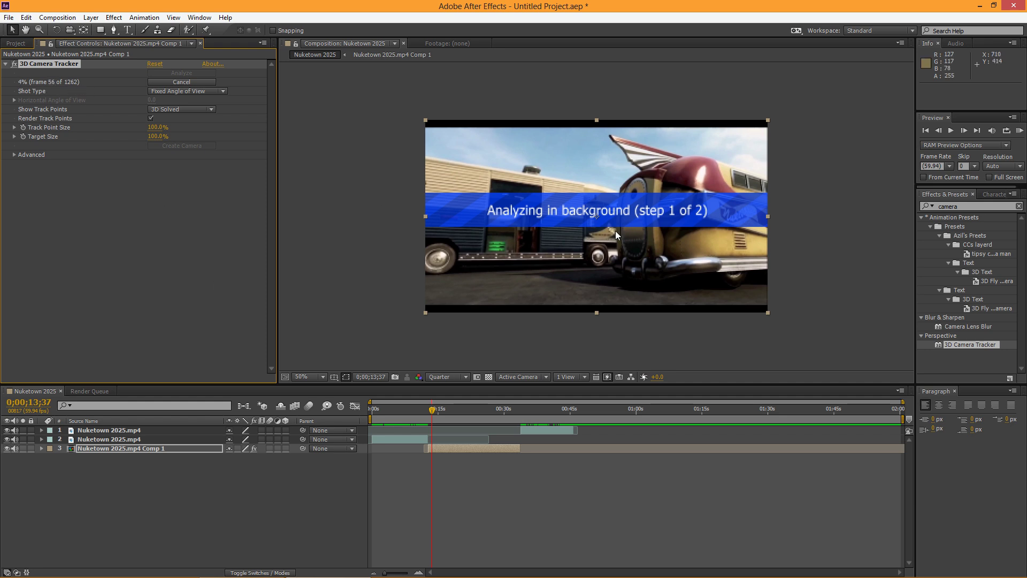
Scrub through the clip up to the Nuketown sign while the 3D Camera Tracker analyses and solves.
{"action": "mouse_move", "coordinate": [432, 410]}
{"action": "left_mouse_down"}
{"action": "mouse_move", "coordinate": [460, 410]}
{"action": "mouse_move", "coordinate": [427, 413]}
{"action": "mouse_move", "coordinate": [439, 411]}
{"action": "left_mouse_up"}
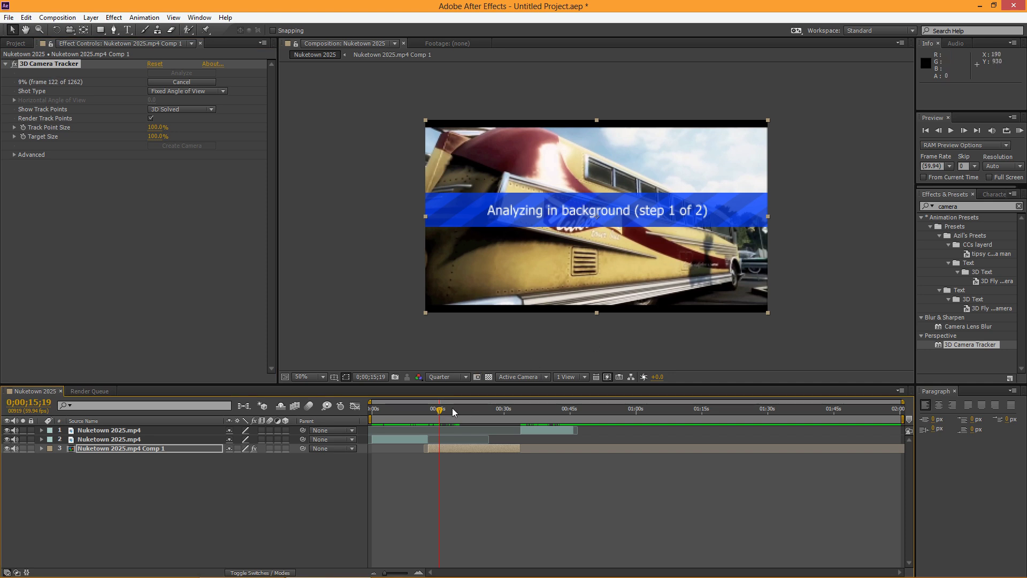
{"action": "left_click_drag", "start_coordinate": [440, 413], "coordinate": [472, 442]}
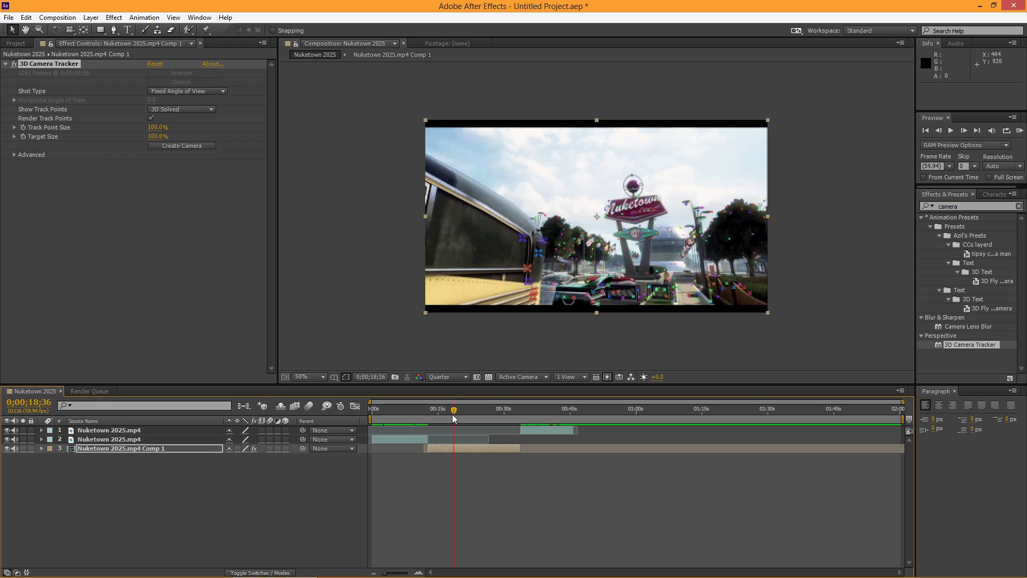
At 0;00;15;48, set Track Point Size to 29% and lasso the bus-side track points as target.
{"action": "left_click_drag", "start_coordinate": [451, 414], "coordinate": [438, 417]}
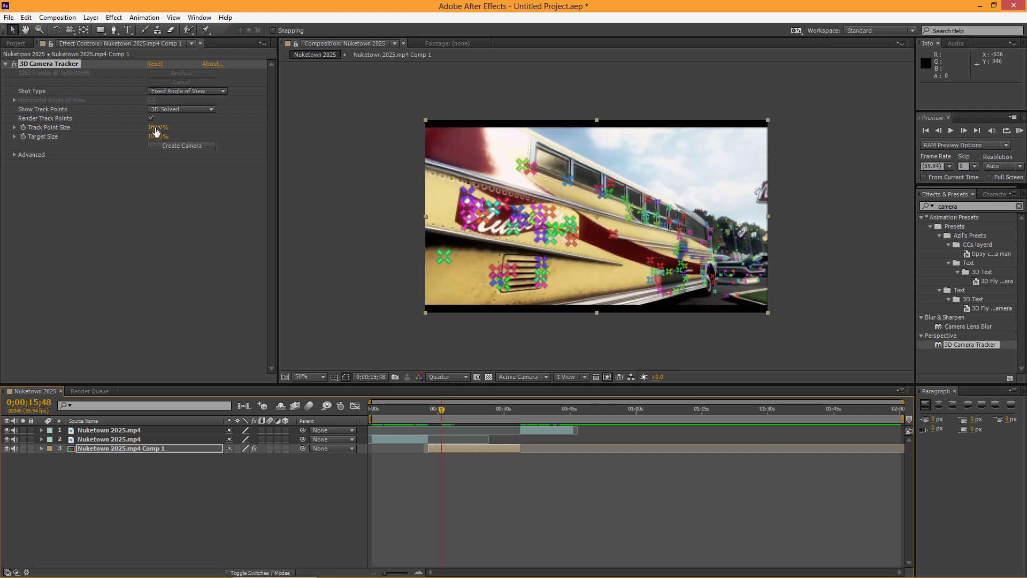
{"action": "left_click_drag", "start_coordinate": [155, 131], "coordinate": [132, 142]}
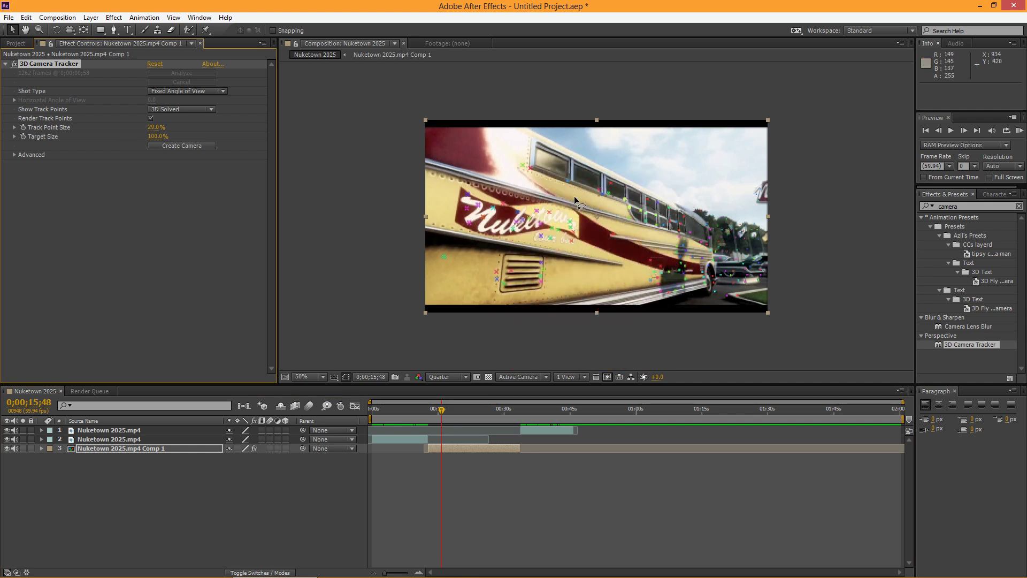
{"action": "mouse_move", "coordinate": [568, 294]}
{"action": "left_mouse_down"}
{"action": "mouse_move", "coordinate": [663, 302]}
{"action": "mouse_move", "coordinate": [695, 241]}
{"action": "mouse_move", "coordinate": [591, 249]}
{"action": "left_mouse_up"}
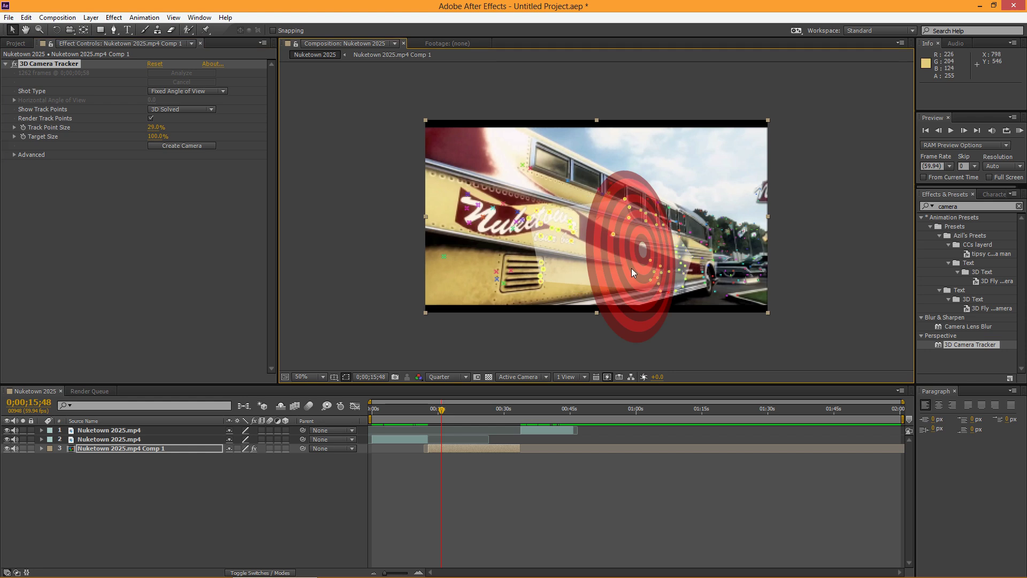
{"action": "right_click", "coordinate": [625, 258]}
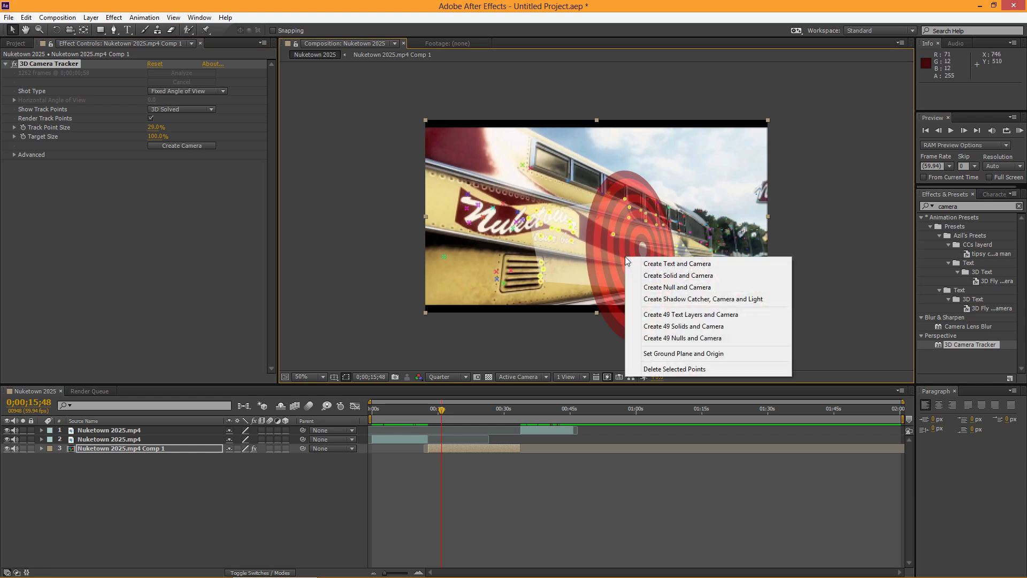
Create a 3D text layer and tracker camera, and move both below the footage clips.
{"action": "left_click", "coordinate": [655, 267]}
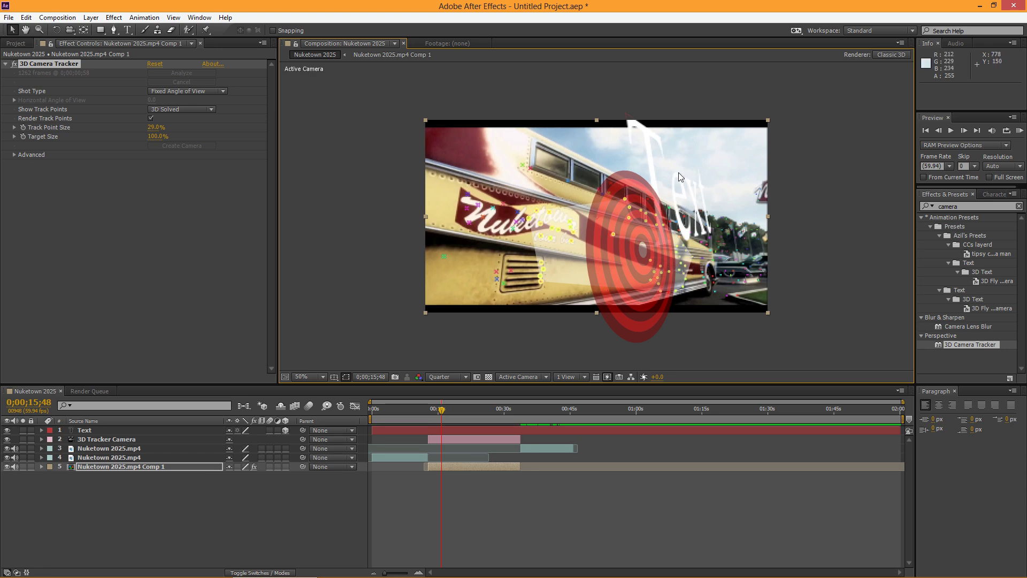
{"action": "left_click", "coordinate": [91, 442]}
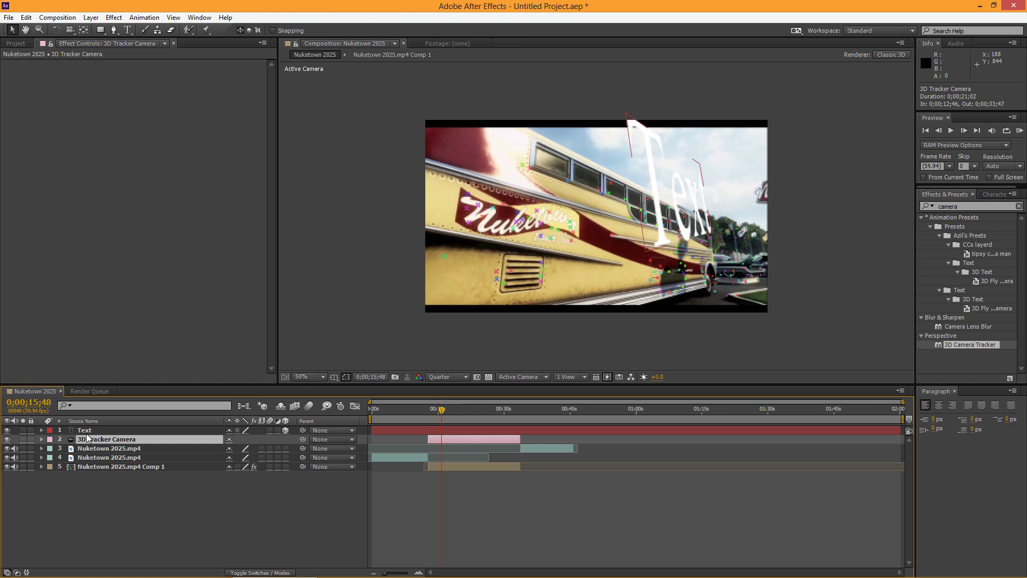
{"action": "left_click", "coordinate": [88, 430], "text": "shift"}
{"action": "left_click_drag", "start_coordinate": [90, 435], "coordinate": [104, 466]}
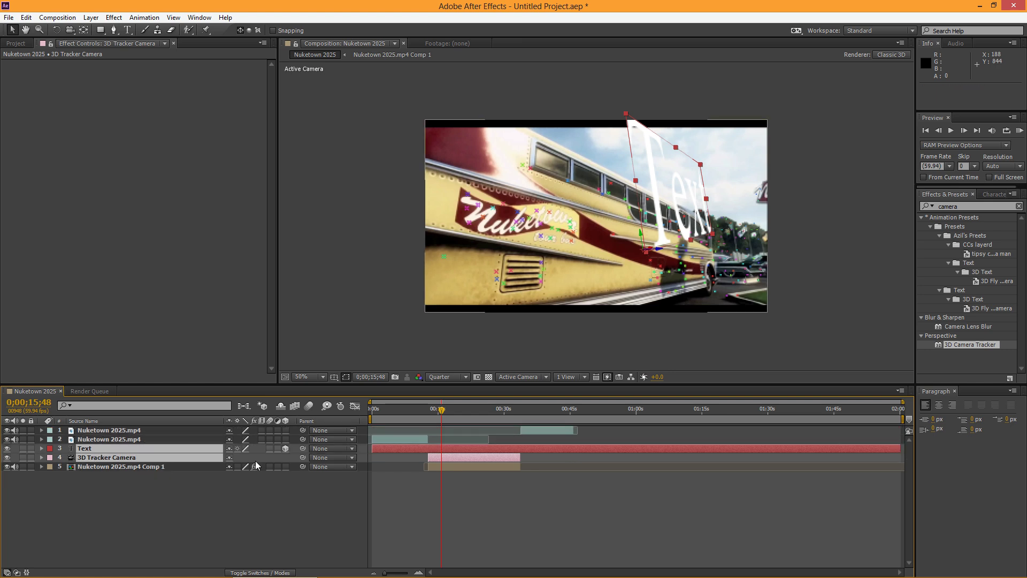
Trim the Text layer to start at 0;00;12;46 and end at 0;00;33;48.
{"action": "left_click_drag", "start_coordinate": [443, 417], "coordinate": [434, 418]}
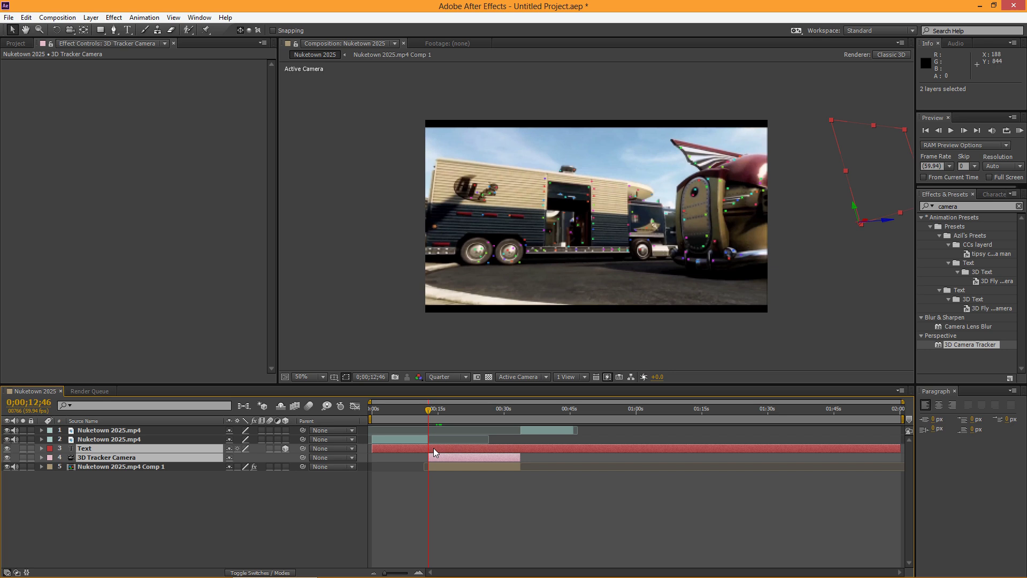
{"action": "key", "text": "alt+["}
{"action": "left_click_drag", "start_coordinate": [497, 407], "coordinate": [524, 415]}
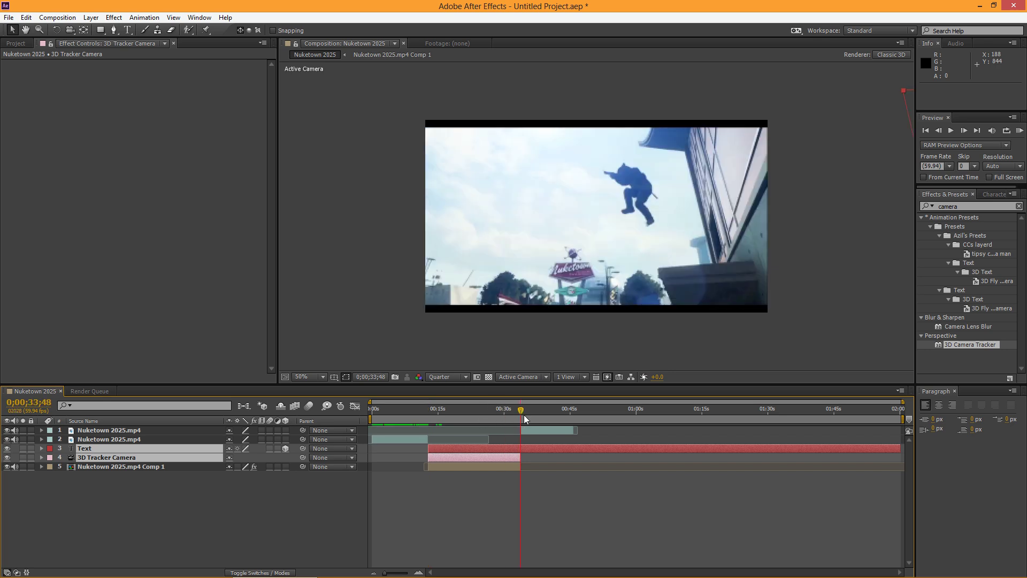
{"action": "key", "text": "alt+]"}
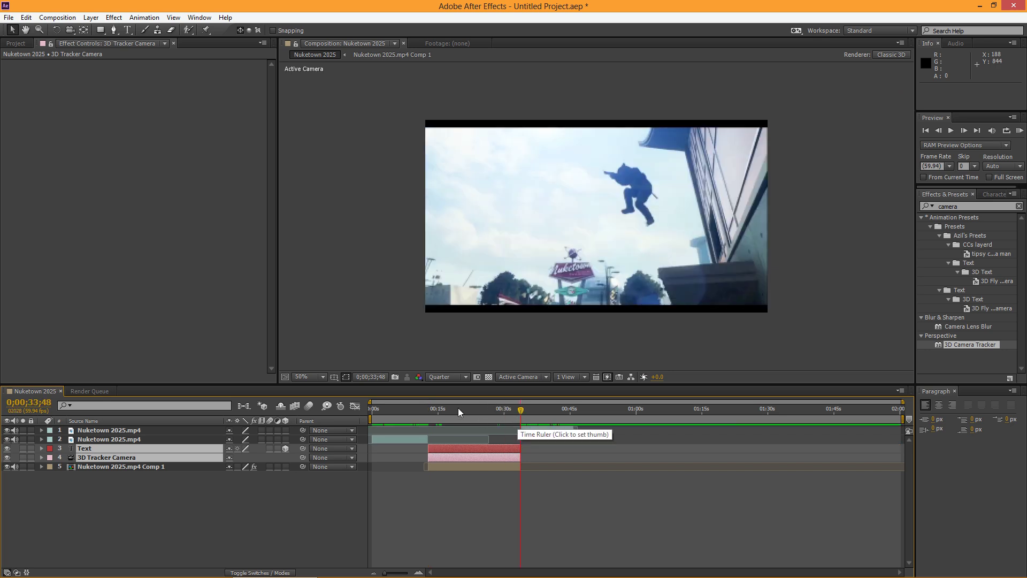
{"action": "left_click_drag", "start_coordinate": [490, 409], "coordinate": [440, 422]}
Expand the Text layer's Transform and tilt the text slightly on X and Y.
{"action": "left_click", "coordinate": [80, 508]}
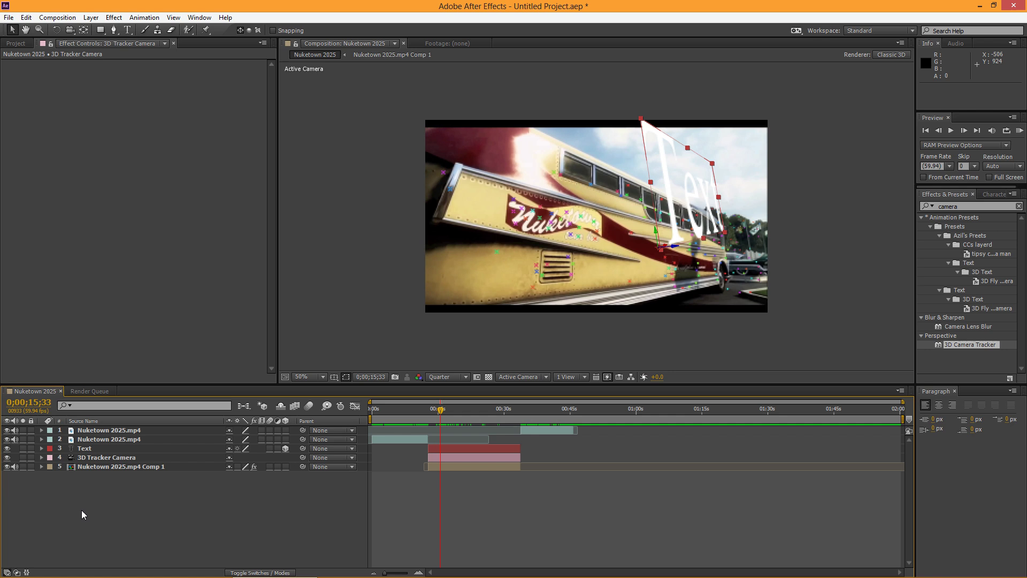
{"action": "left_click", "coordinate": [41, 449]}
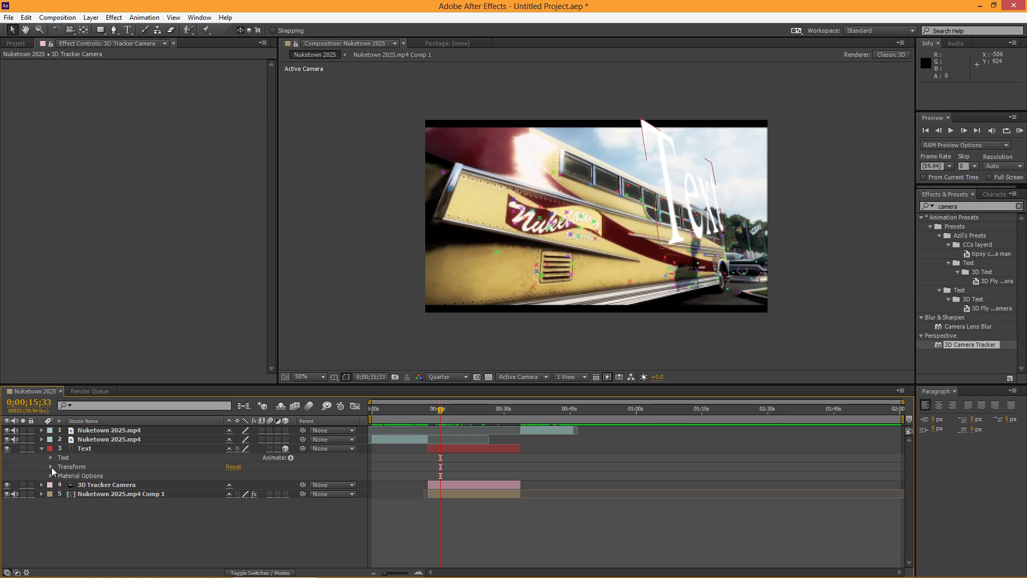
{"action": "left_click", "coordinate": [51, 467]}
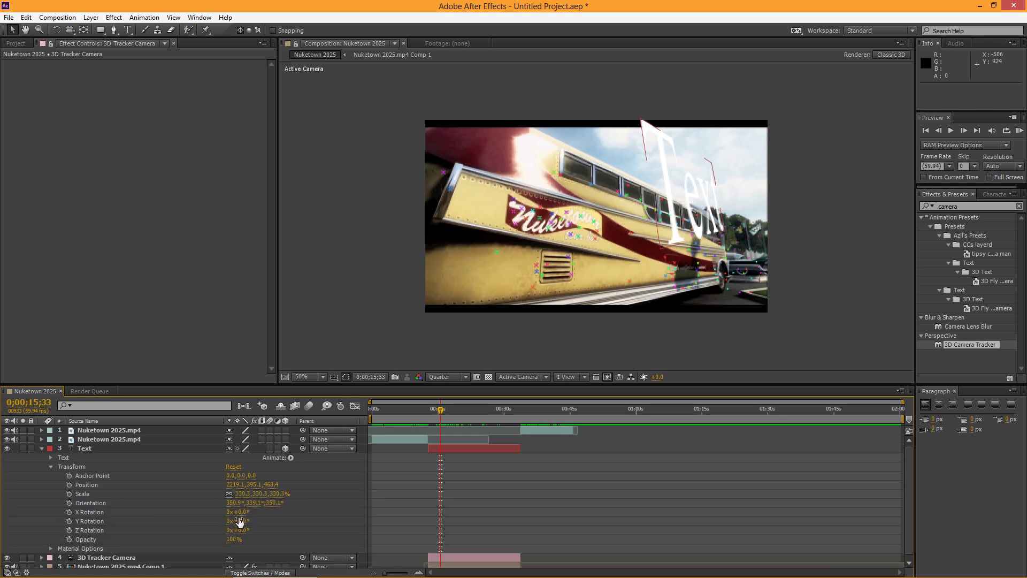
{"action": "left_click_drag", "start_coordinate": [241, 515], "coordinate": [250, 531]}
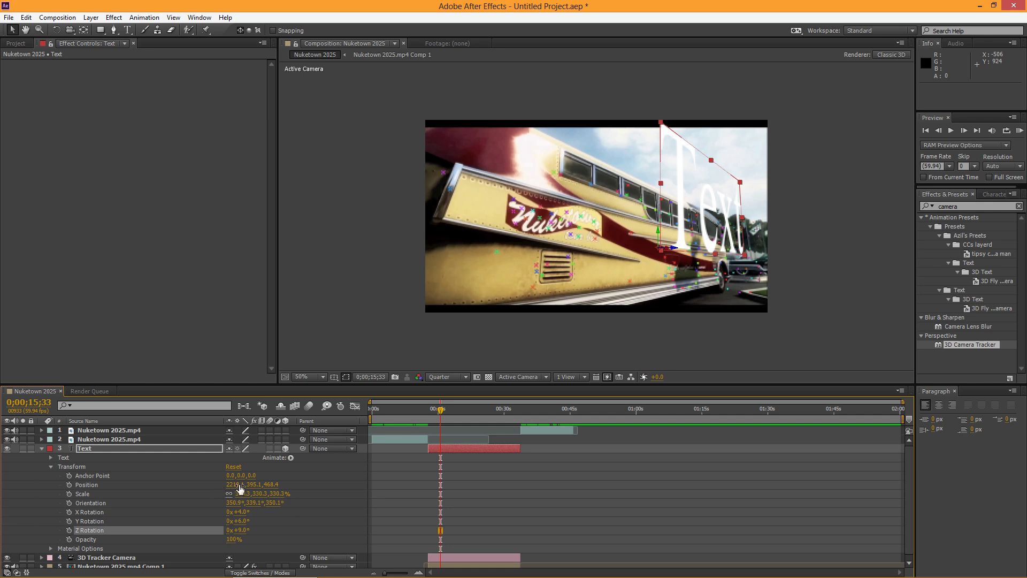
Move the text to Position 1949, 613.1, 1073.4 across the bus side.
{"action": "left_click_drag", "start_coordinate": [251, 484], "coordinate": [360, 493]}
{"action": "left_click_drag", "start_coordinate": [235, 485], "coordinate": [48, 484]}
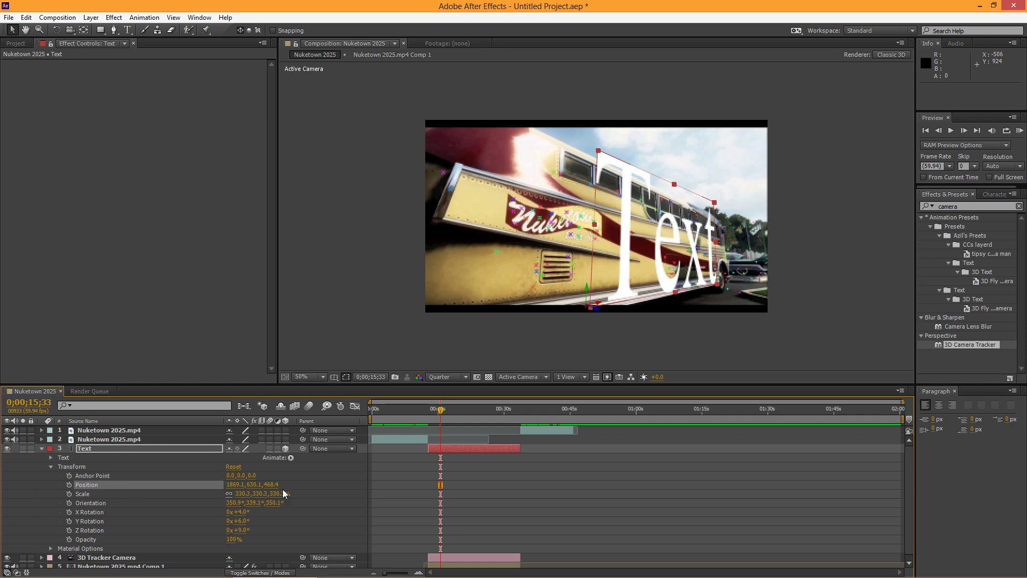
{"action": "left_click_drag", "start_coordinate": [271, 484], "coordinate": [628, 520]}
{"action": "left_click_drag", "start_coordinate": [236, 486], "coordinate": [279, 488]}
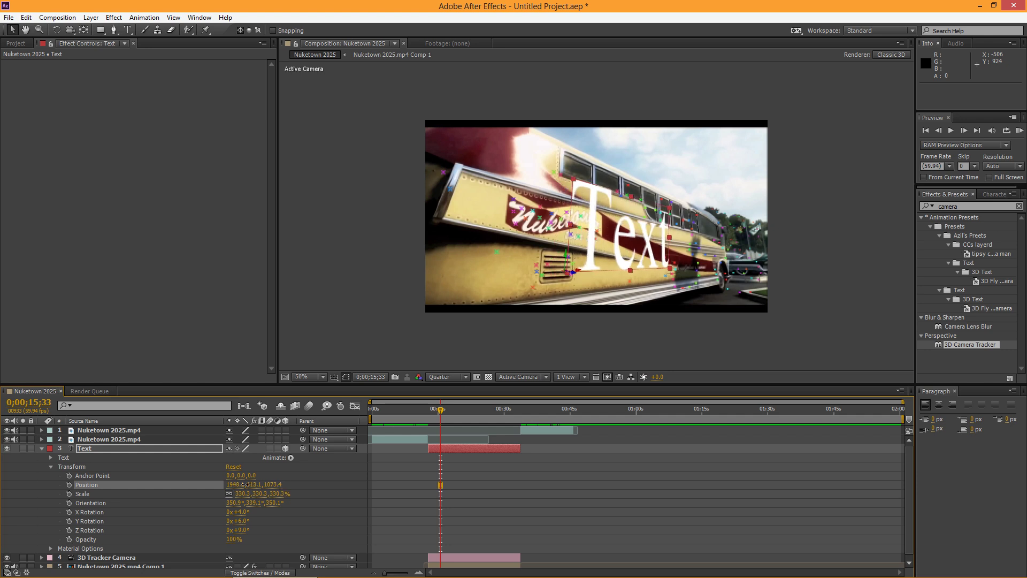
Add a second line 'OCE #1' under Shandaman and switch the font to OCR A Extended.
{"action": "double_click", "coordinate": [604, 251]}
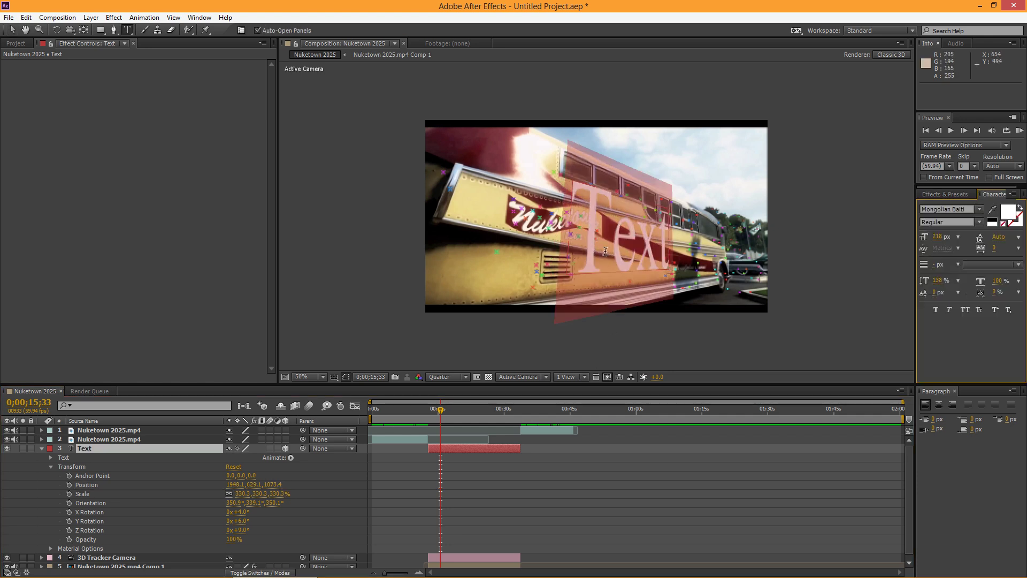
{"action": "type", "text": "S"}
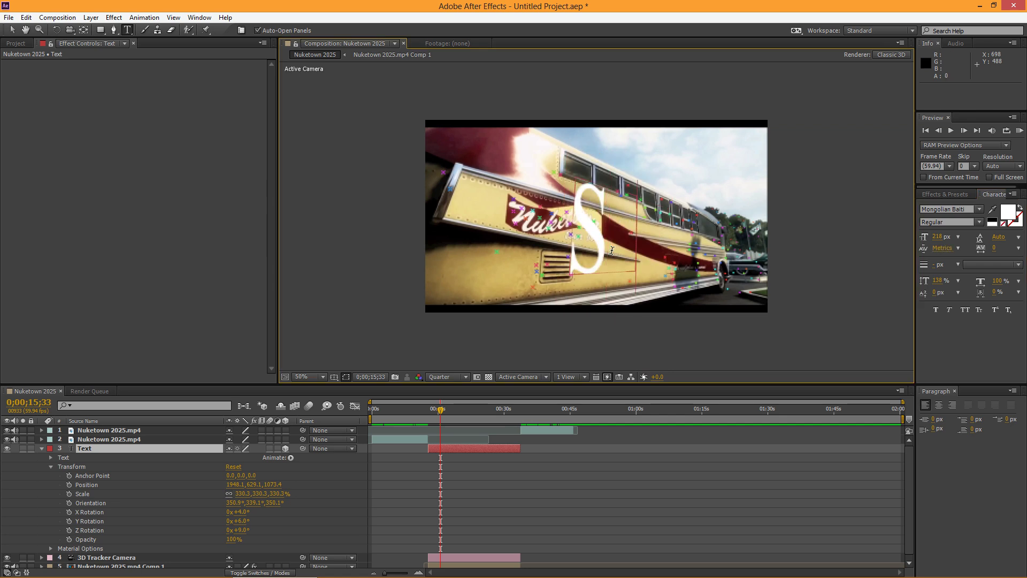
{"action": "type", "text": "handaman "}
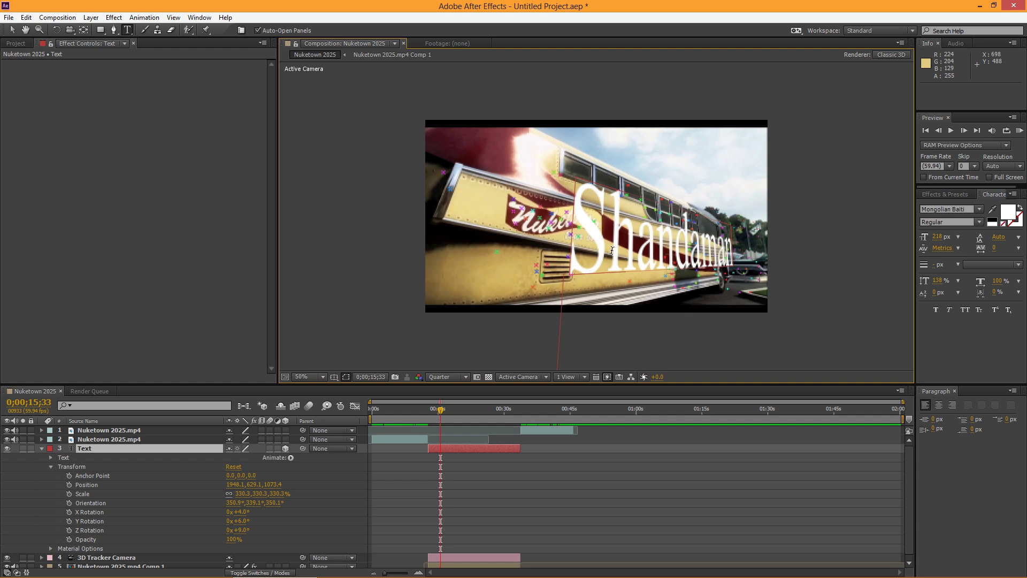
{"action": "type", "text": "201"}
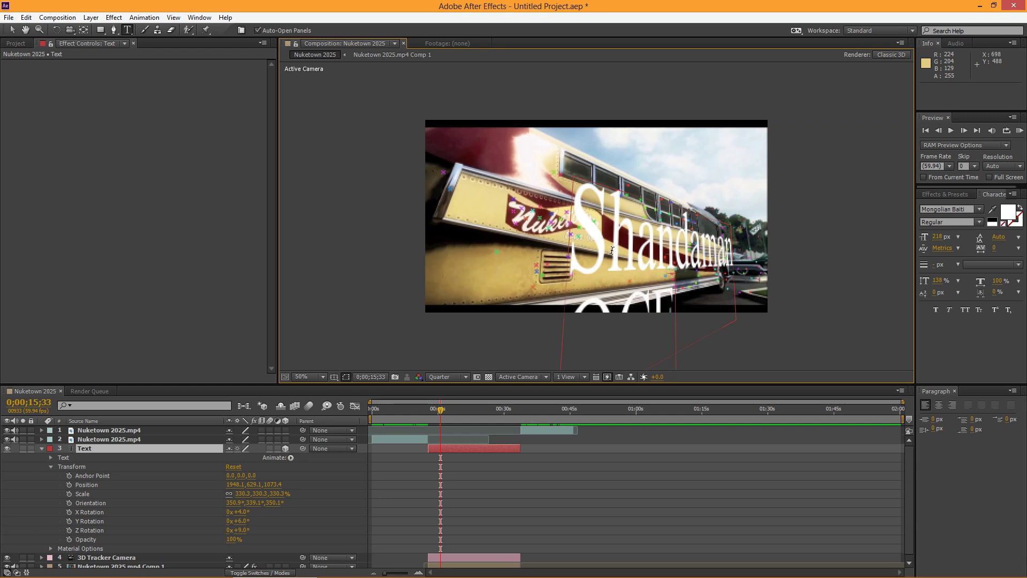
{"action": "type", "text": " #1"}
{"action": "left_click", "coordinate": [942, 209]}
{"action": "key", "text": "Down"}
{"action": "key", "text": "Down"}
{"action": "key", "text": "Down"}
{"action": "key", "text": "Down"}
{"action": "key", "text": "Down"}
{"action": "key", "text": "Down"}
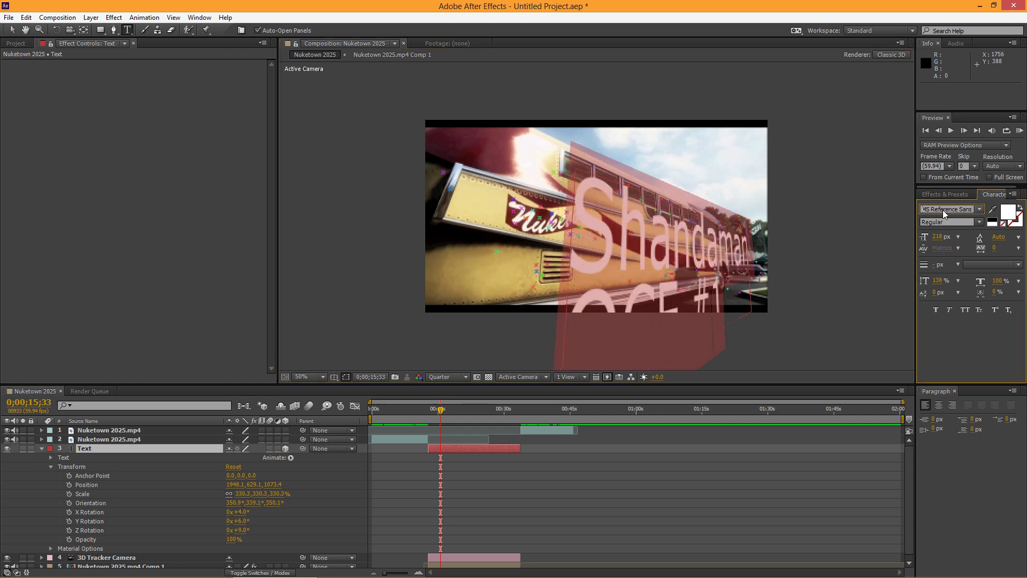
{"action": "key", "text": "Down"}
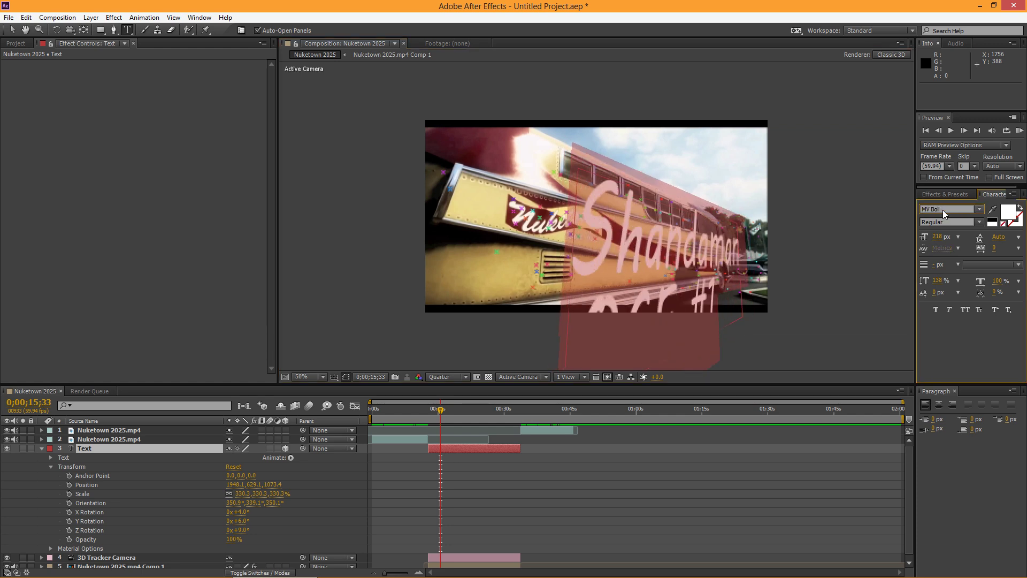
{"action": "key", "text": "Down"}
{"action": "key", "text": "Down"}
{"action": "key", "text": "Down"}
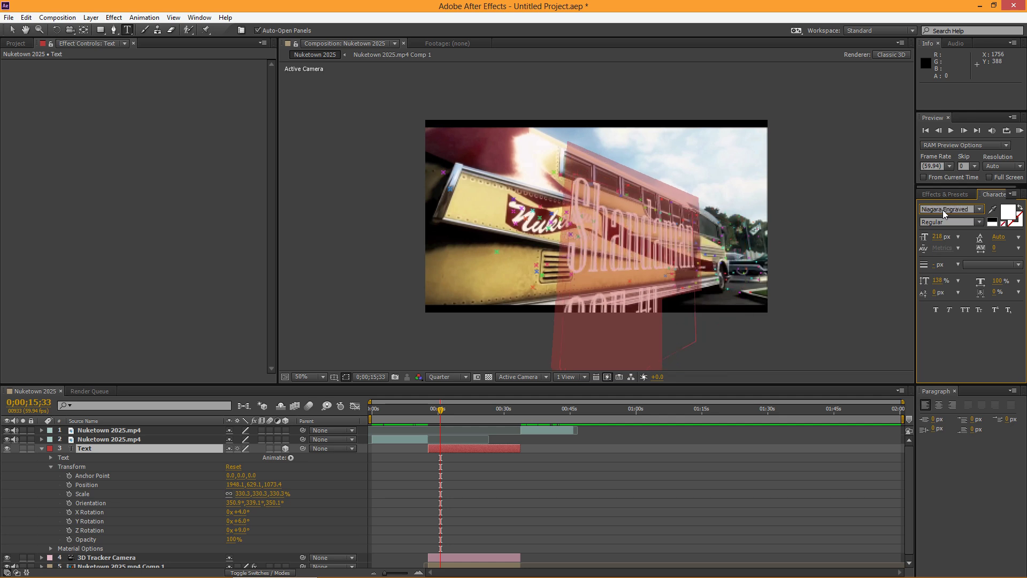
{"action": "key", "text": "Down"}
{"action": "key", "text": "Down"}
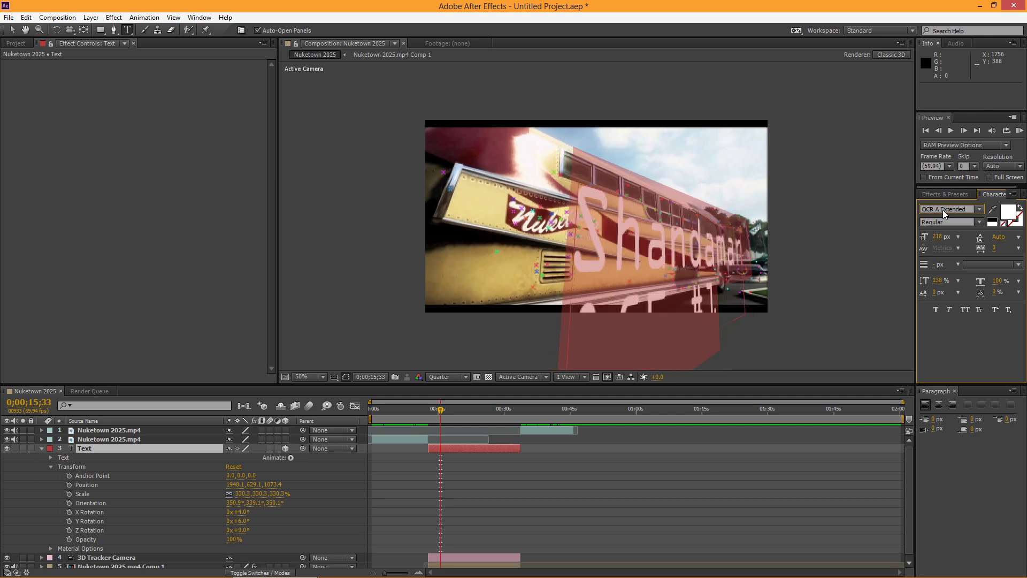
Set the text size to 101 px, raise it and tilt its X orientation to match the bus.
{"action": "left_click_drag", "start_coordinate": [938, 238], "coordinate": [885, 247]}
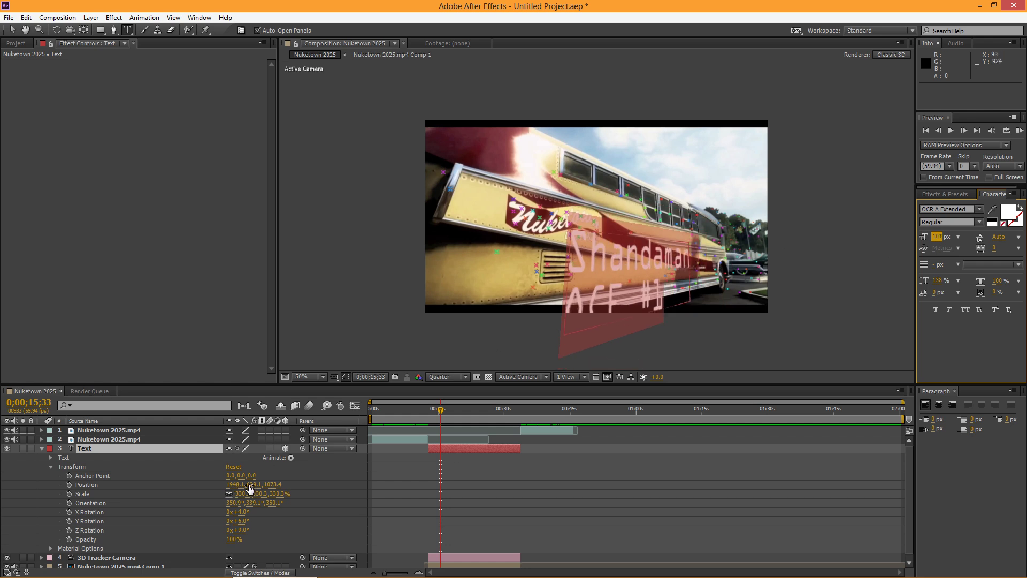
{"action": "left_click_drag", "start_coordinate": [251, 484], "coordinate": [244, 484]}
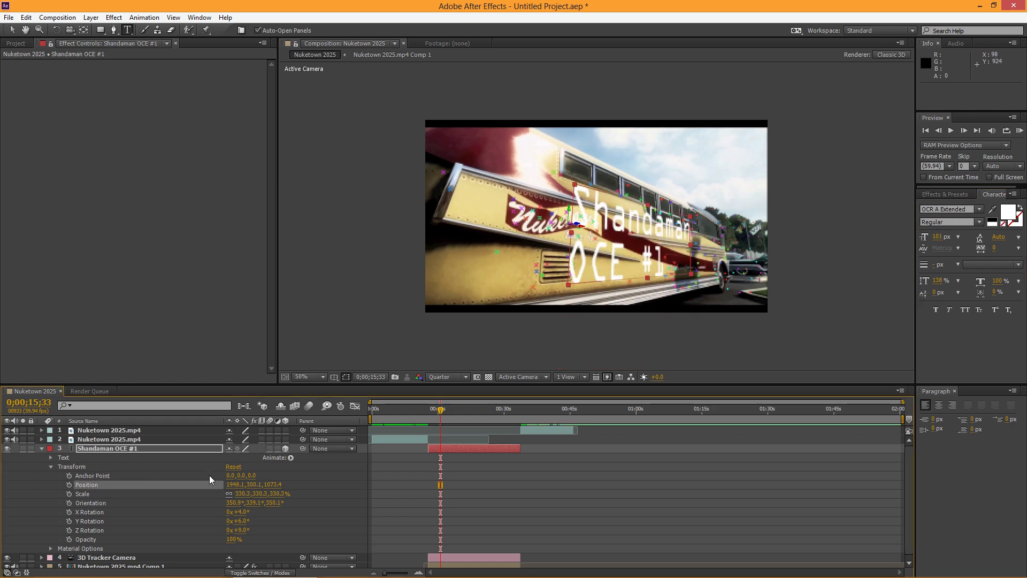
{"action": "left_click_drag", "start_coordinate": [233, 503], "coordinate": [248, 502]}
{"action": "left_click", "coordinate": [231, 502]}
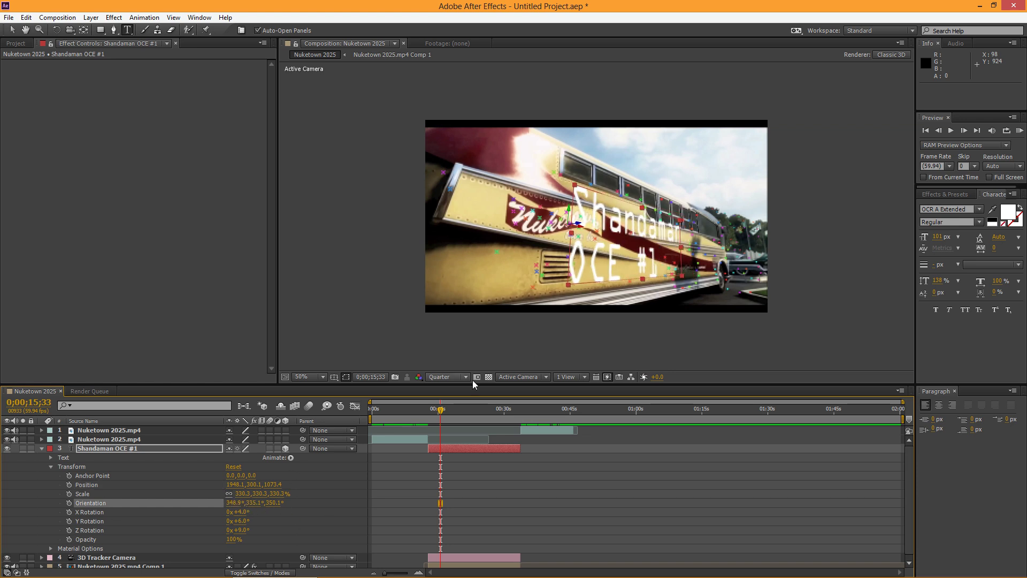
{"action": "mouse_move", "coordinate": [442, 412]}
{"action": "left_mouse_down"}
{"action": "mouse_move", "coordinate": [454, 413]}
{"action": "mouse_move", "coordinate": [441, 423]}
{"action": "left_mouse_up"}
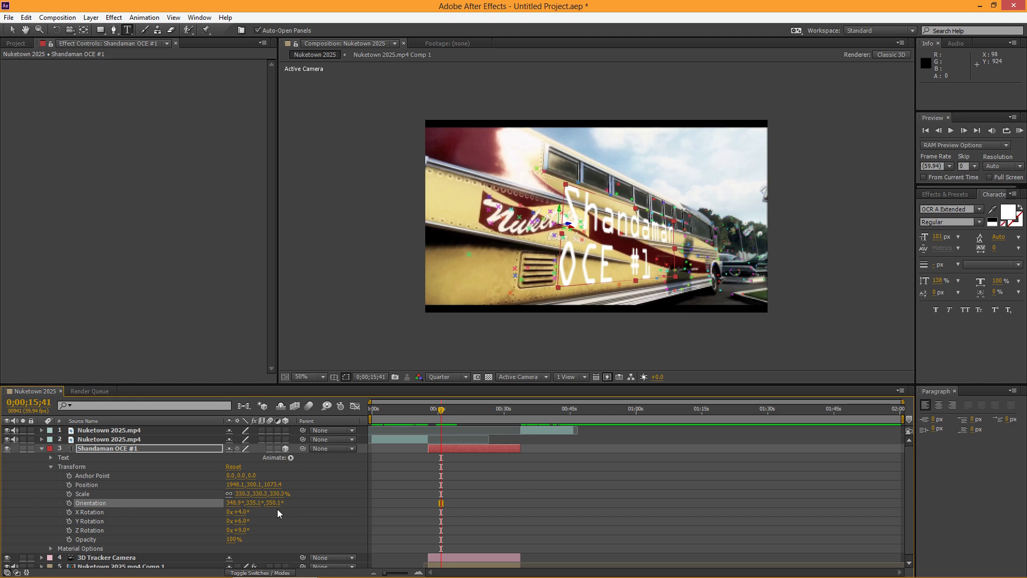
Reset the text's transform and keyframe Position at 0;00;13;59 and 0;00;15;33, ending at X 1599.
{"action": "right_click", "coordinate": [235, 484]}
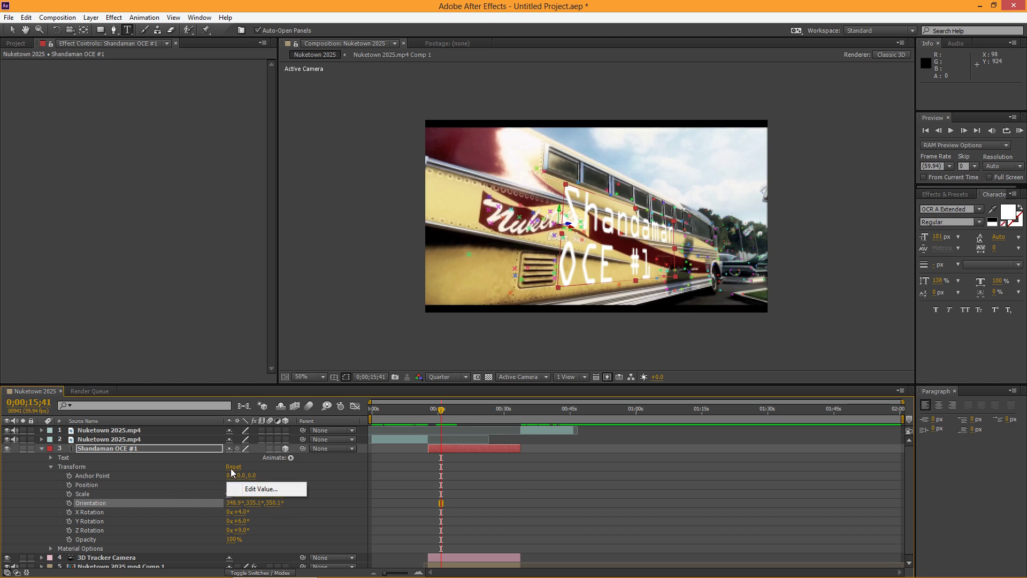
{"action": "left_click", "coordinate": [232, 467]}
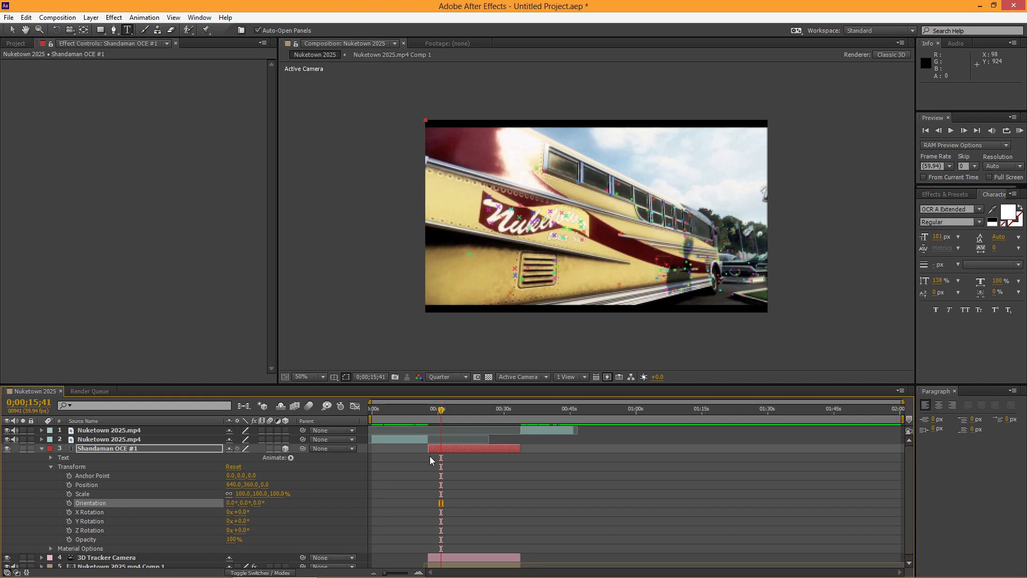
{"action": "left_click_drag", "start_coordinate": [441, 417], "coordinate": [434, 417]}
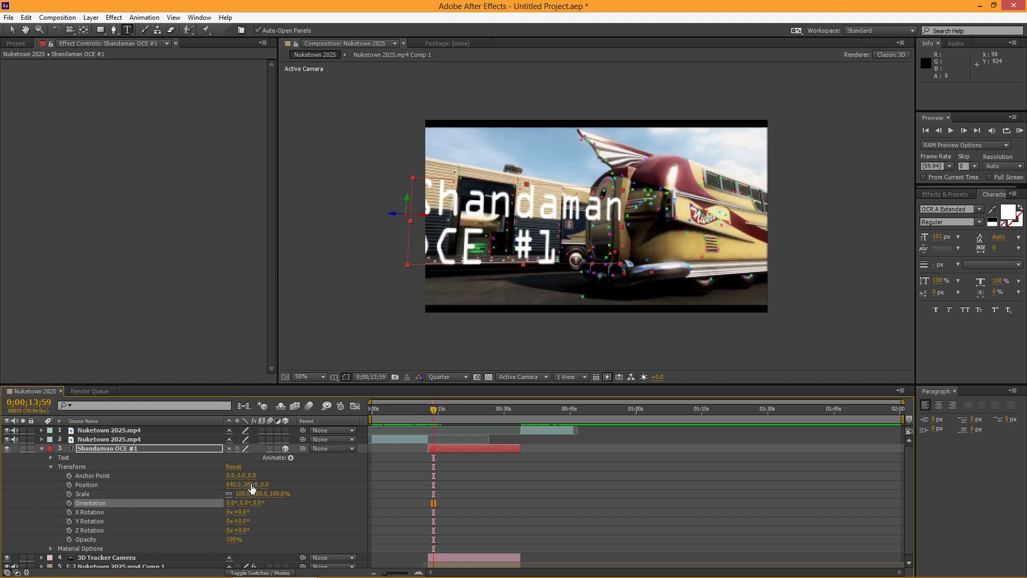
{"action": "left_click_drag", "start_coordinate": [252, 488], "coordinate": [580, 482]}
{"action": "left_click_drag", "start_coordinate": [428, 415], "coordinate": [442, 413]}
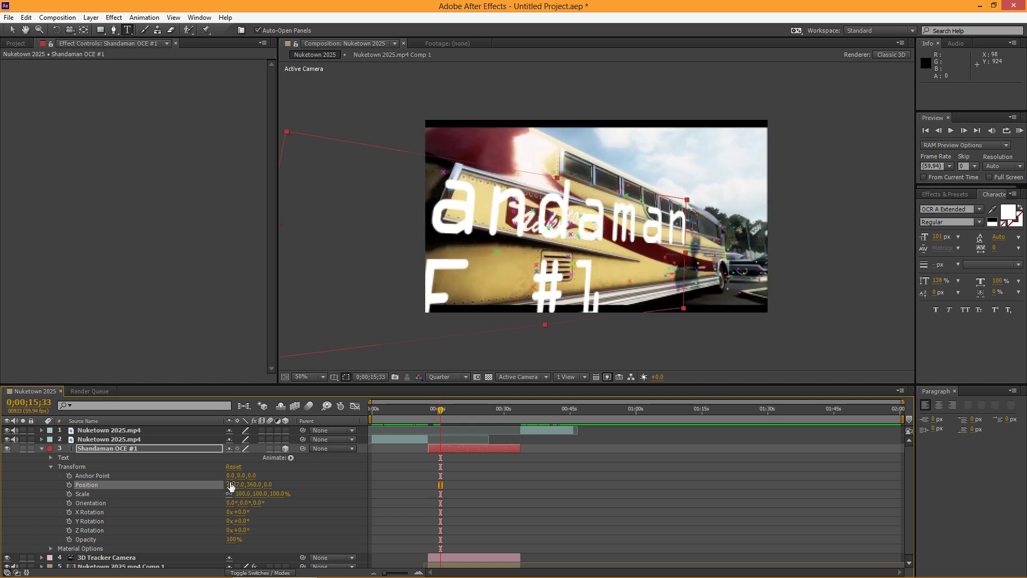
{"action": "left_click_drag", "start_coordinate": [231, 491], "coordinate": [438, 413]}
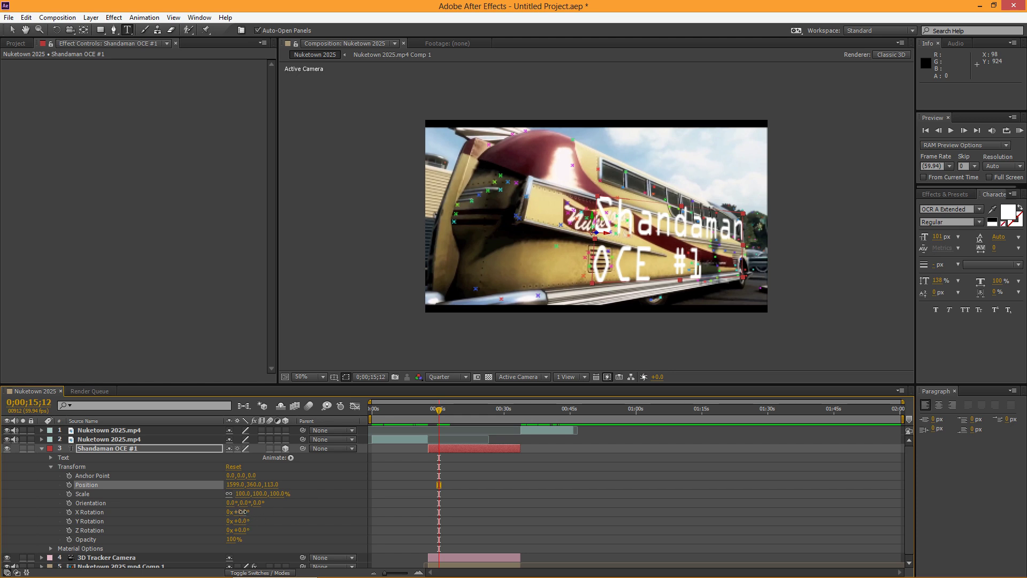
Nudge the text up and set its Y Rotation to −13° so it faces the bus.
{"action": "left_click_drag", "start_coordinate": [241, 511], "coordinate": [242, 524]}
{"action": "key", "text": "ctrl+z"}
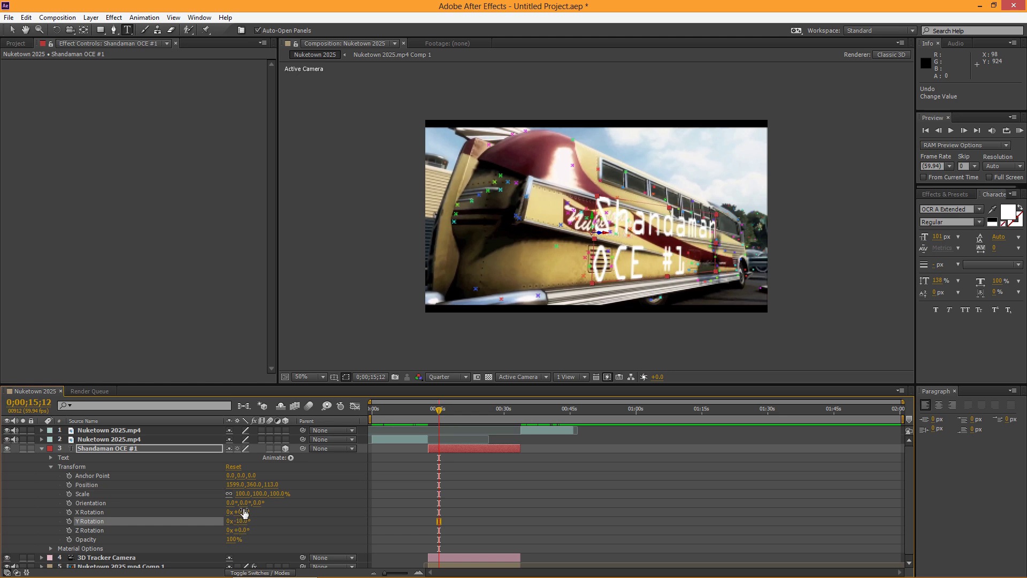
{"action": "left_click_drag", "start_coordinate": [267, 486], "coordinate": [242, 484]}
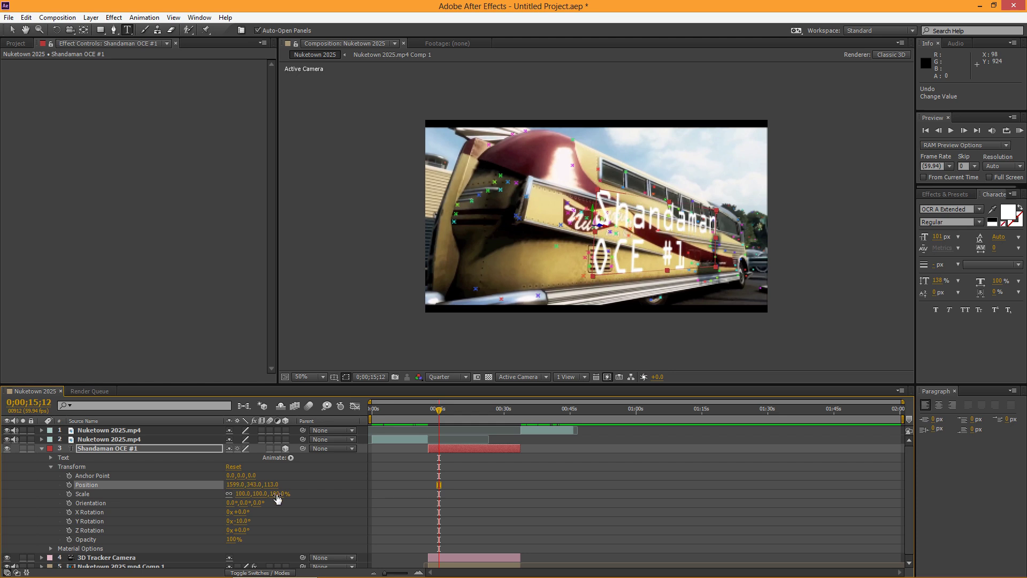
{"action": "left_click_drag", "start_coordinate": [243, 522], "coordinate": [242, 519]}
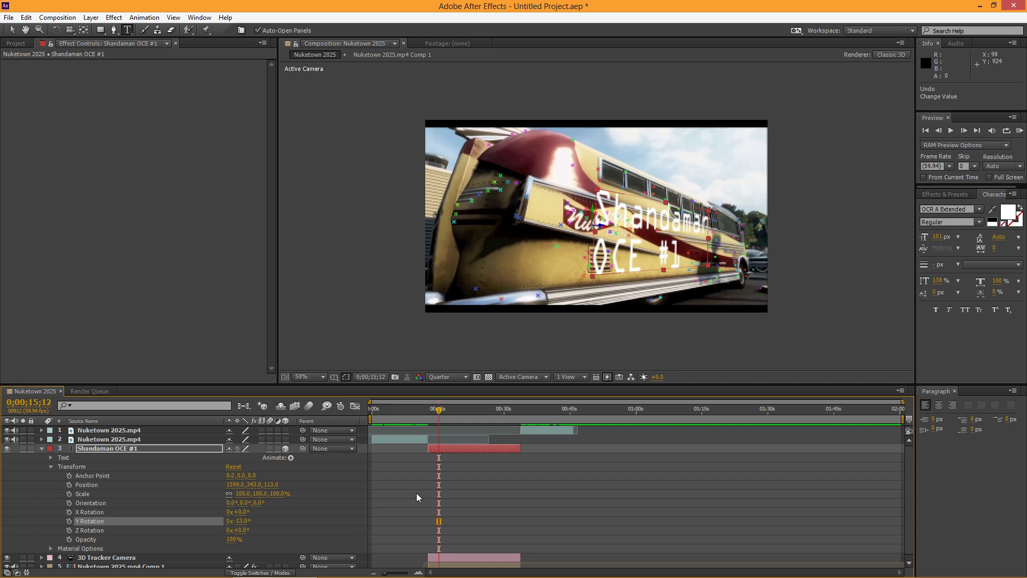
{"action": "mouse_move", "coordinate": [437, 412]}
{"action": "left_mouse_down"}
{"action": "mouse_move", "coordinate": [454, 413]}
{"action": "mouse_move", "coordinate": [440, 418]}
{"action": "left_mouse_up"}
{"action": "left_click", "coordinate": [41, 448]}
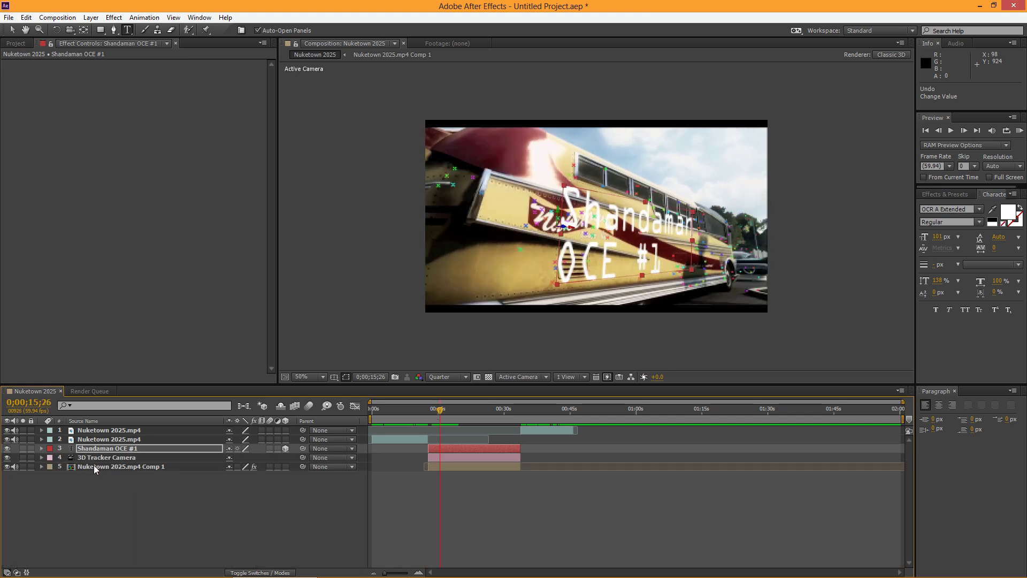
Create a new black solid layer named 'Elemnt'.
{"action": "right_click", "coordinate": [108, 490]}
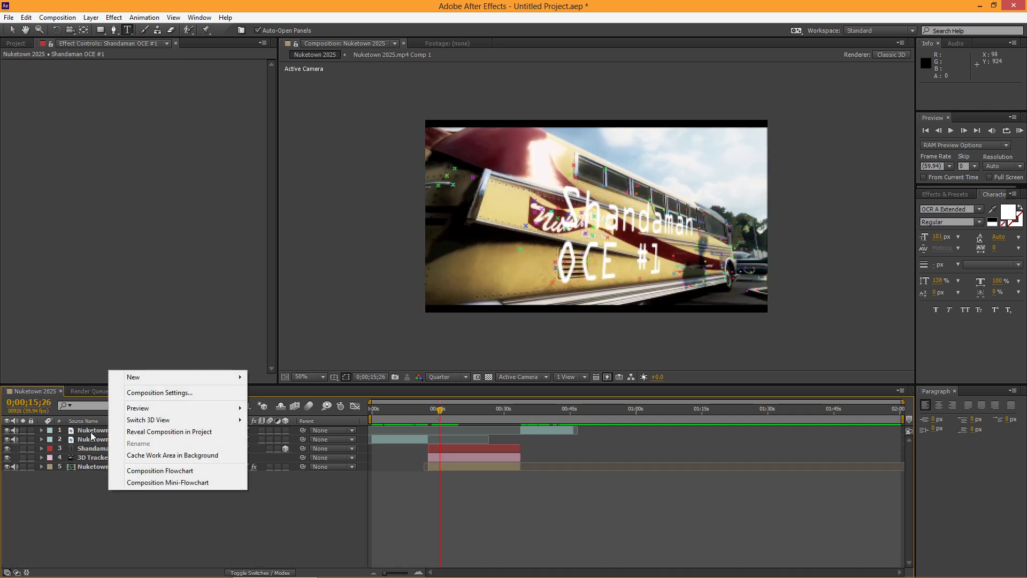
{"action": "left_click", "coordinate": [92, 449]}
{"action": "right_click", "coordinate": [94, 477]}
{"action": "mouse_move", "coordinate": [157, 368]}
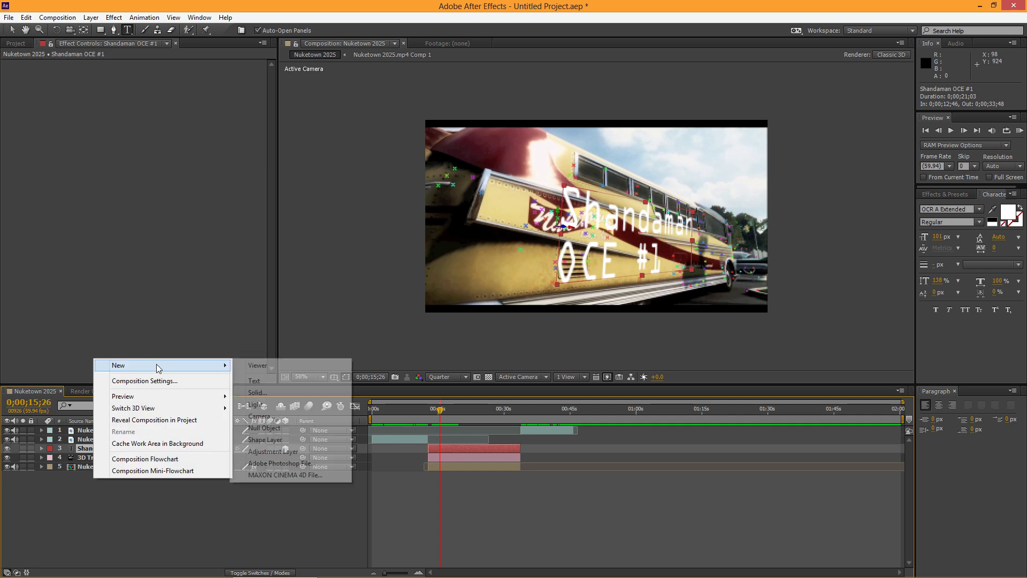
{"action": "left_click", "coordinate": [259, 392]}
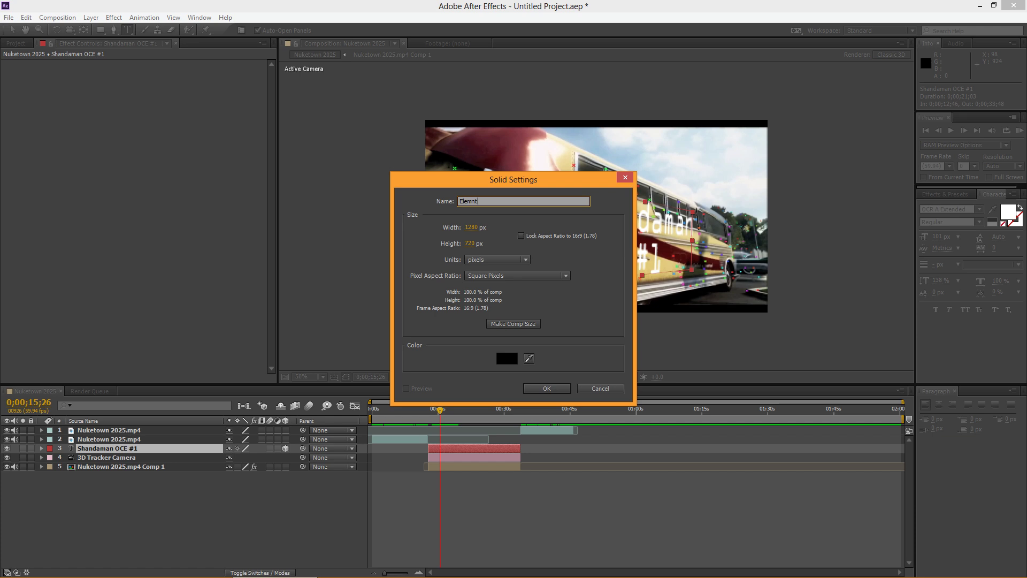
{"action": "key", "text": "Return"}
Apply Element 3D to the Elemnt solid and hide the original Shandaman text layer.
{"action": "right_click", "coordinate": [116, 431]}
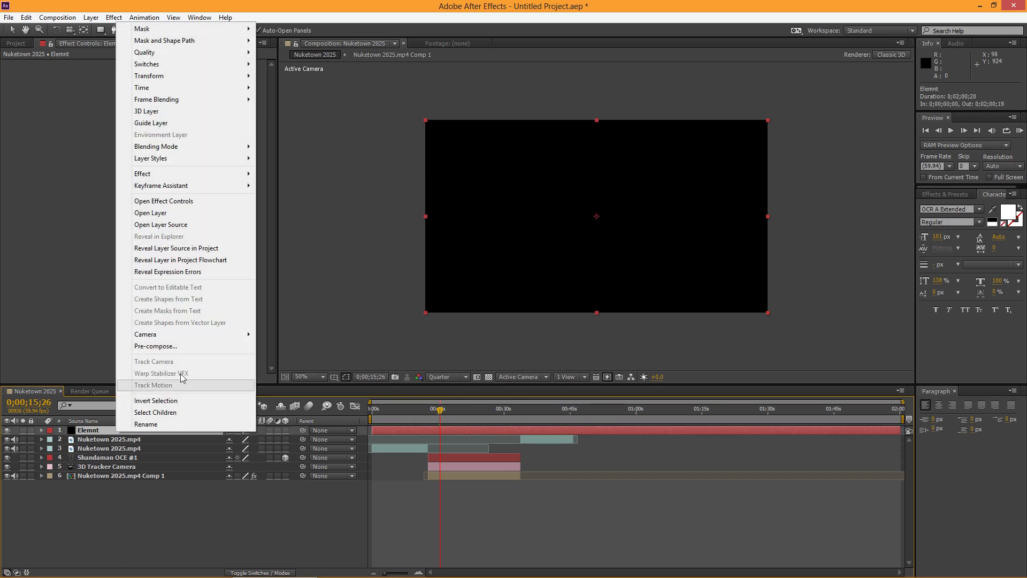
{"action": "mouse_move", "coordinate": [206, 174]}
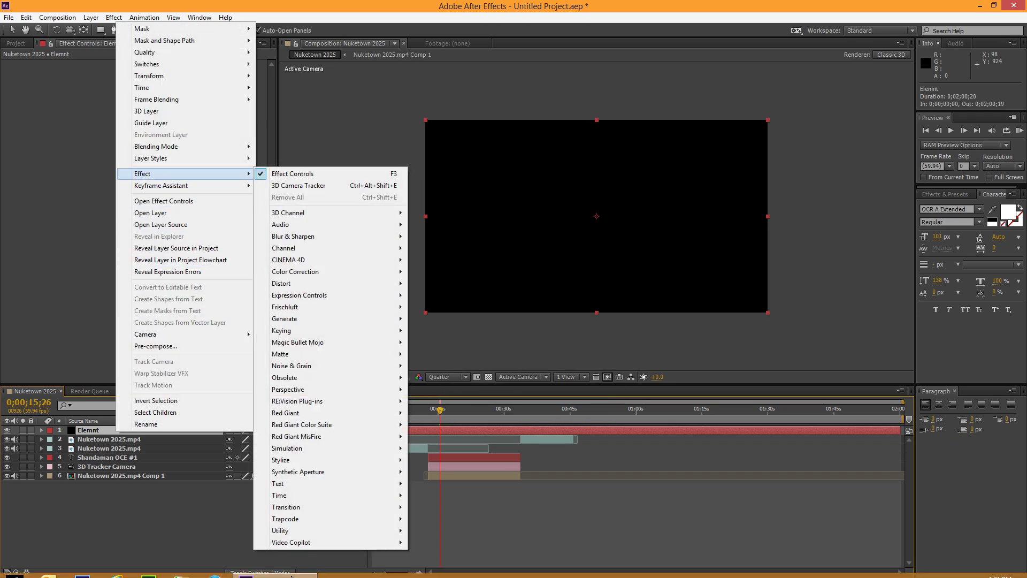
{"action": "mouse_move", "coordinate": [308, 541]}
{"action": "left_click", "coordinate": [436, 541]}
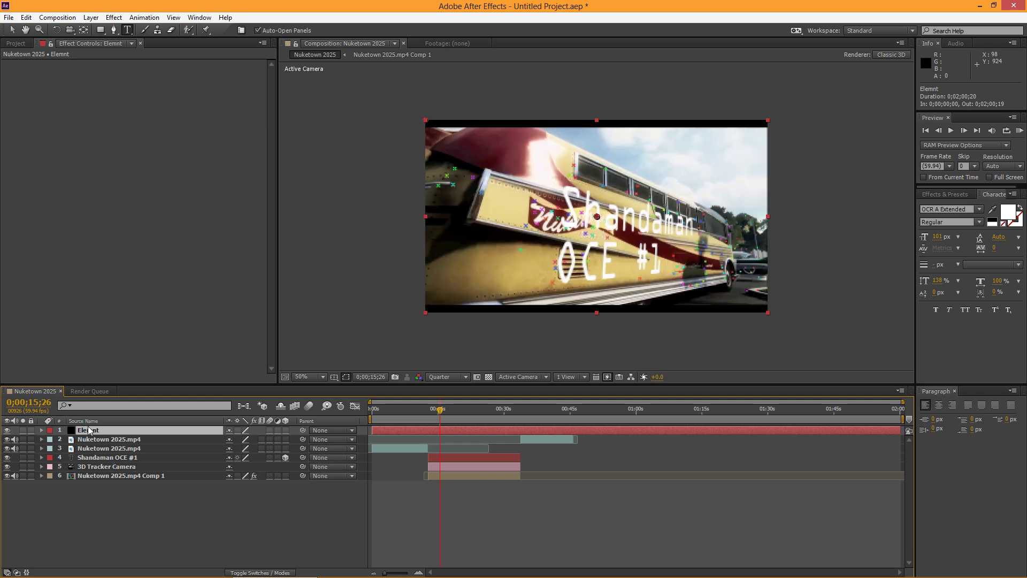
{"action": "left_click", "coordinate": [7, 457]}
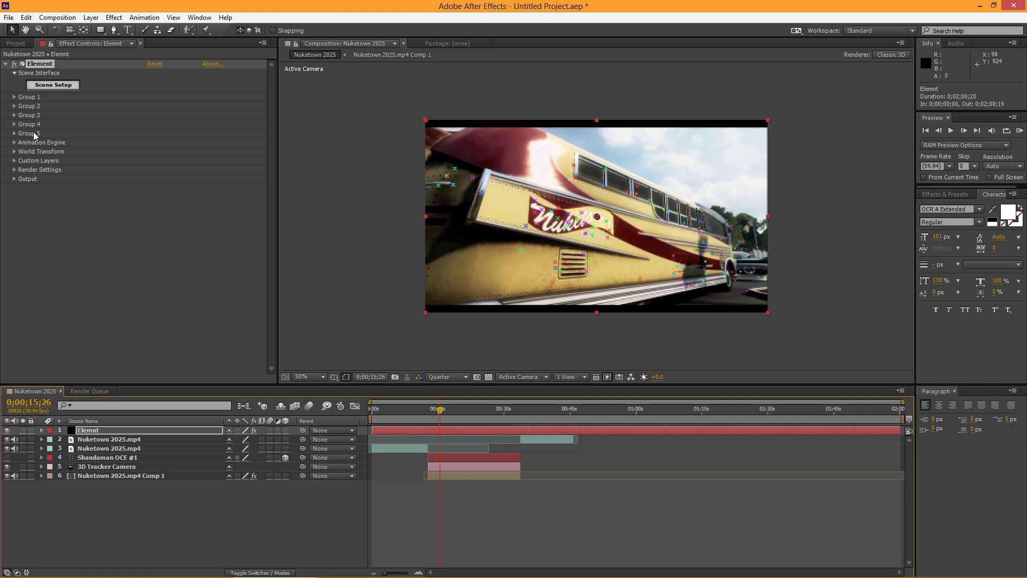
Set Element's Custom Text Path Layer 1 to '4. Shandaman OCE #1' and open Scene Setup.
{"action": "left_click", "coordinate": [14, 160]}
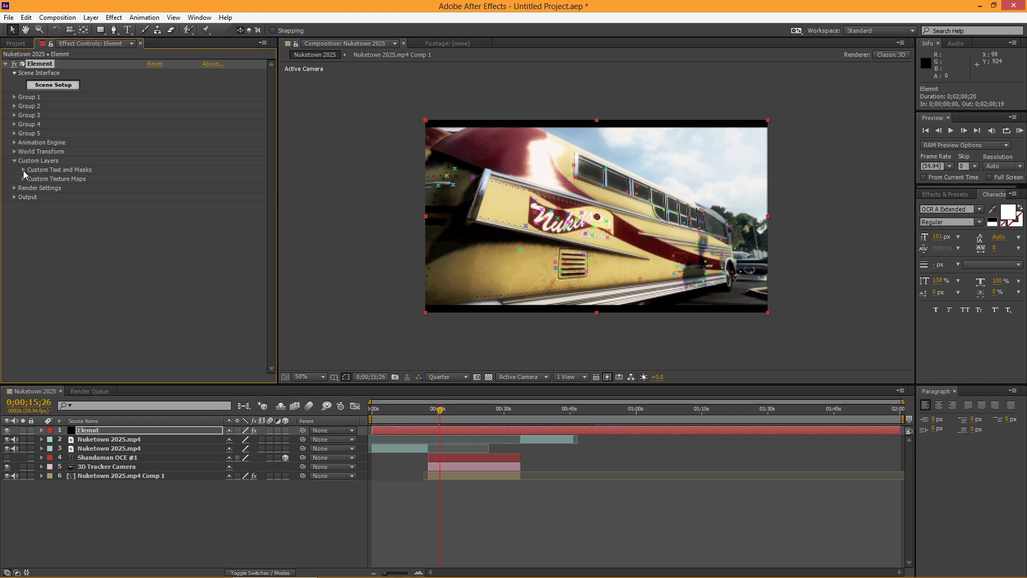
{"action": "left_click", "coordinate": [24, 170]}
{"action": "left_click", "coordinate": [167, 178]}
{"action": "left_click", "coordinate": [202, 208]}
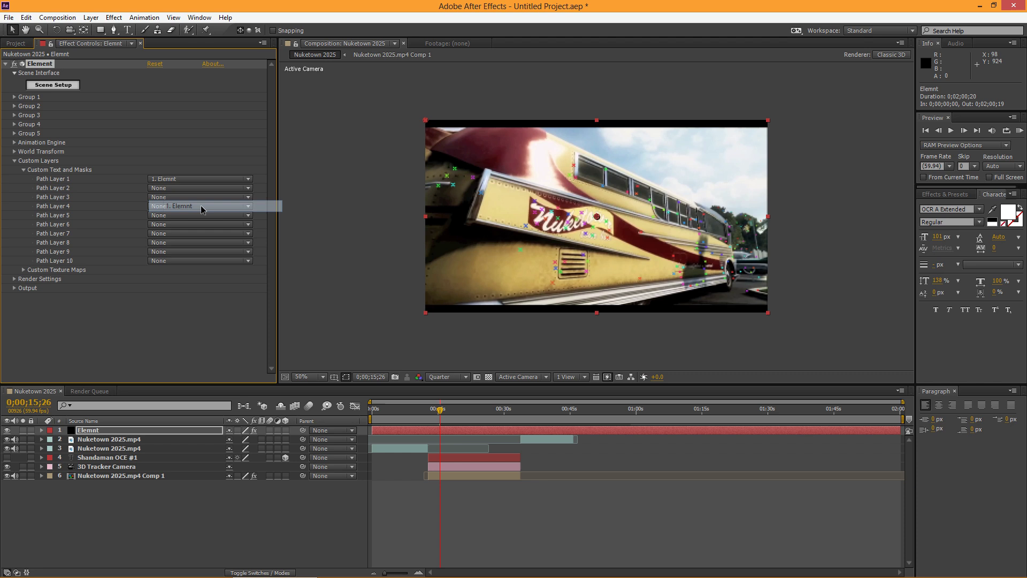
{"action": "key", "text": "Escape"}
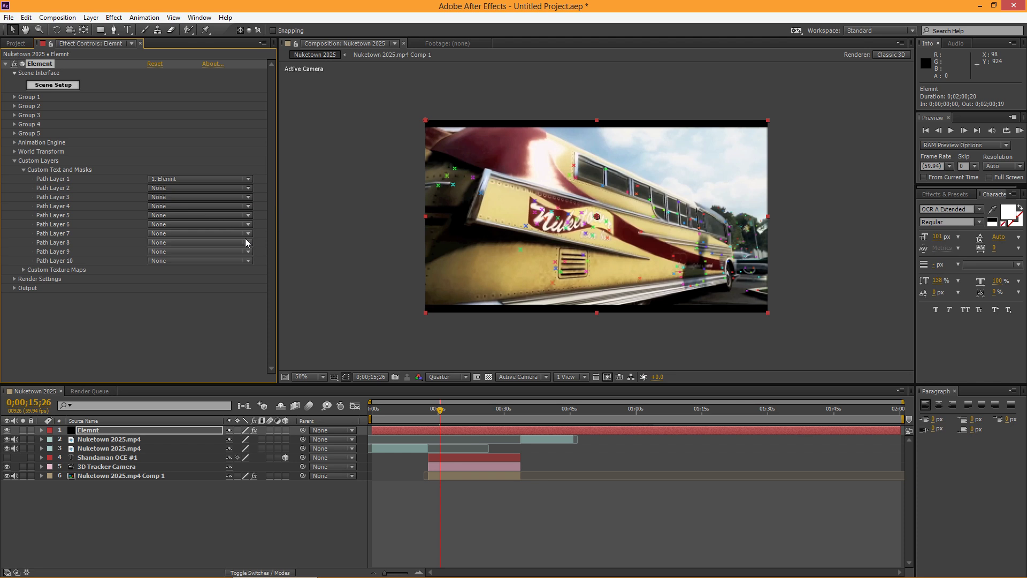
{"action": "left_click", "coordinate": [167, 181]}
{"action": "left_click", "coordinate": [214, 239]}
{"action": "left_click", "coordinate": [59, 85]}
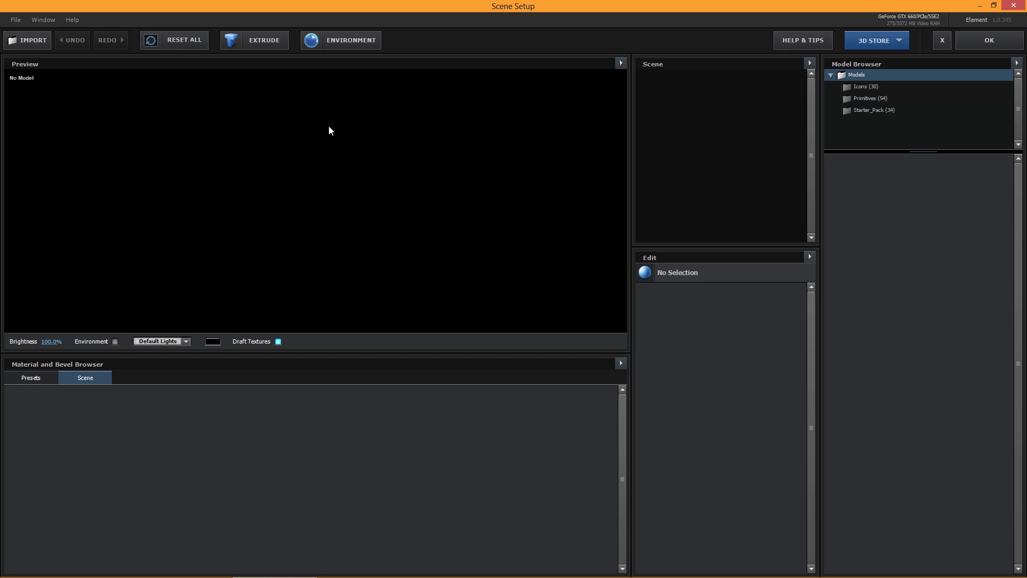
Extrude the Shandaman OCE #1 text and apply the Bold bevel preset.
{"action": "left_click", "coordinate": [273, 44]}
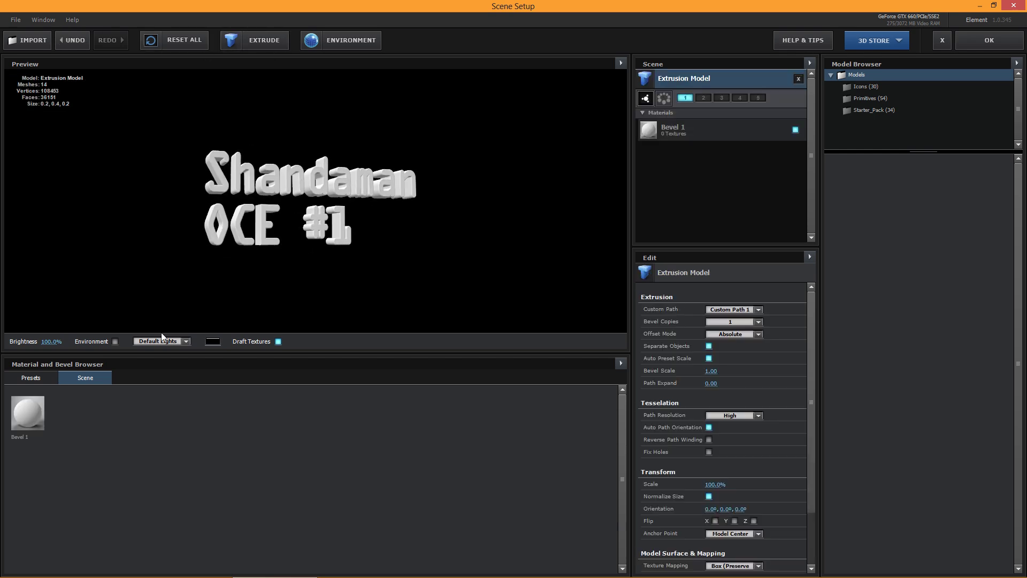
{"action": "left_click", "coordinate": [33, 376]}
{"action": "left_click", "coordinate": [50, 391]}
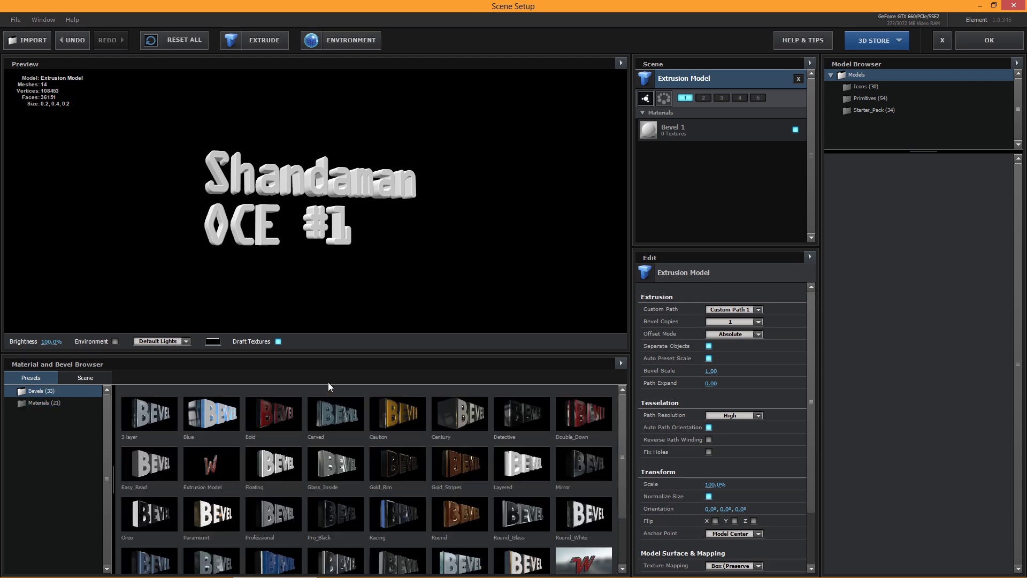
{"action": "left_click", "coordinate": [272, 416]}
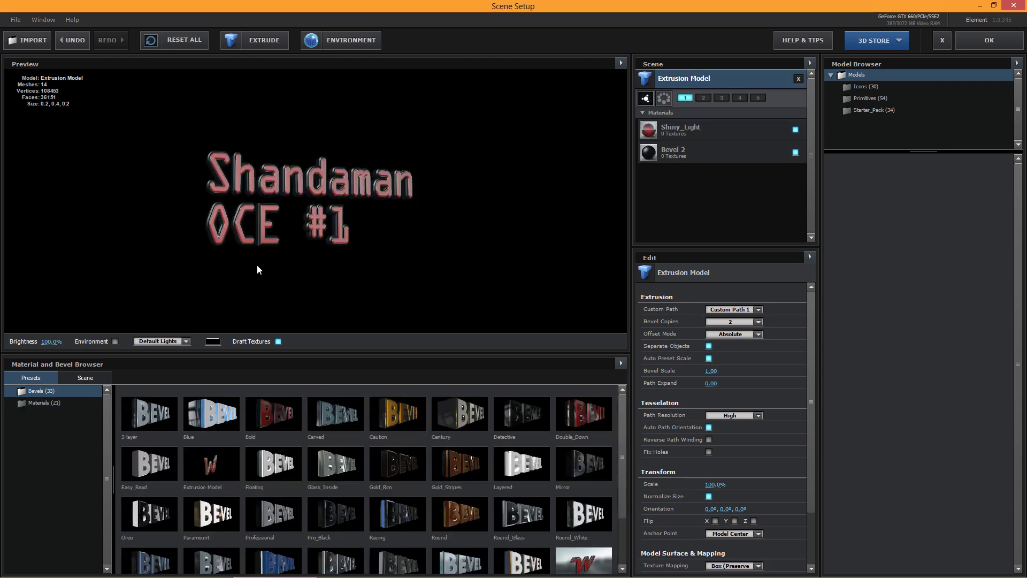
Replace the Shiny_Light material with the White_Shiny material preset.
{"action": "left_click", "coordinate": [52, 401]}
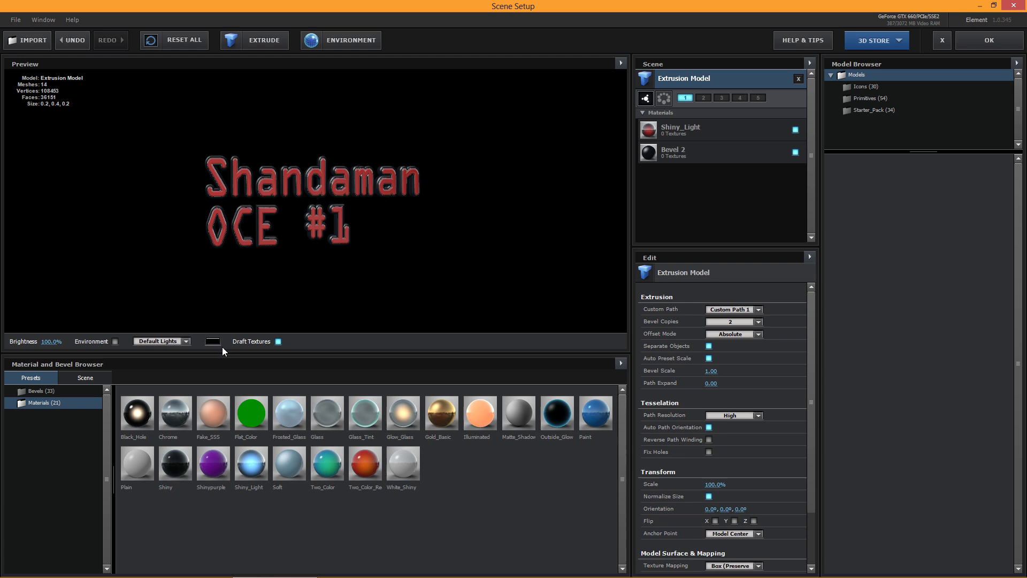
{"action": "left_click", "coordinate": [697, 153]}
{"action": "left_click", "coordinate": [695, 130]}
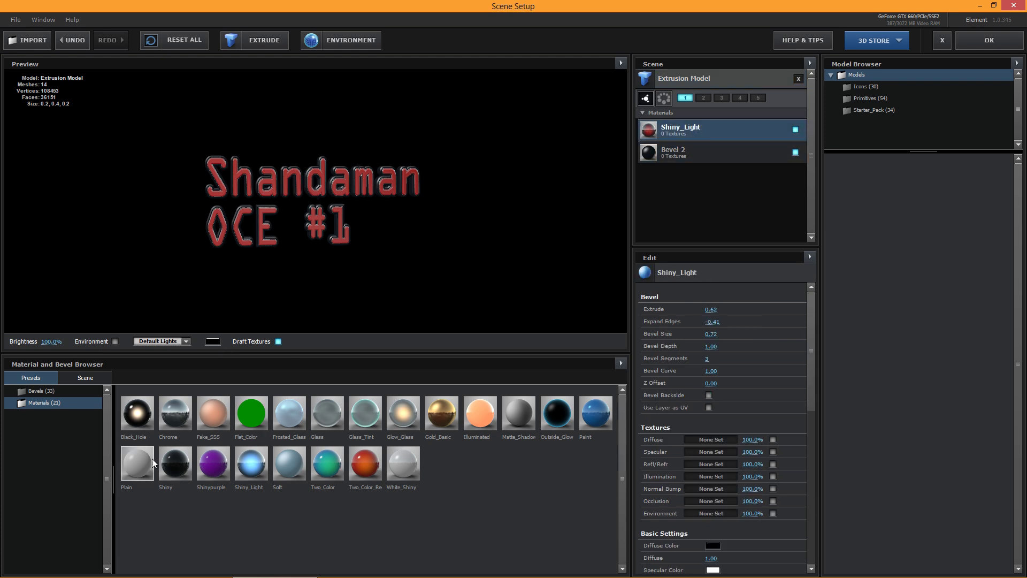
{"action": "left_click_drag", "start_coordinate": [390, 463], "coordinate": [662, 134]}
Apply the Element scene in After Effects and expand its World Transform settings.
{"action": "left_click", "coordinate": [989, 41]}
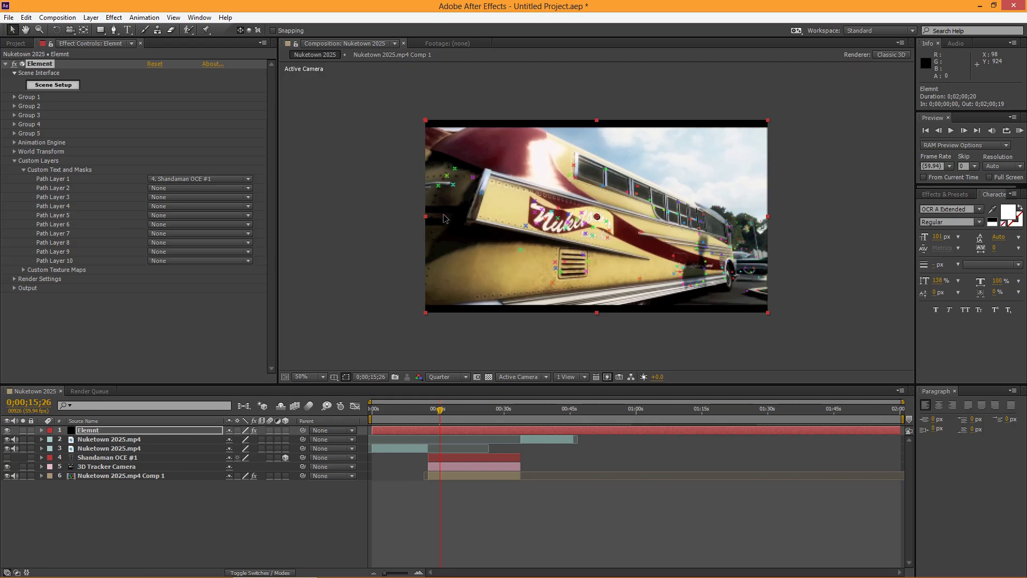
{"action": "mouse_move", "coordinate": [440, 413]}
{"action": "left_mouse_down"}
{"action": "mouse_move", "coordinate": [429, 413]}
{"action": "mouse_move", "coordinate": [439, 414]}
{"action": "left_mouse_up"}
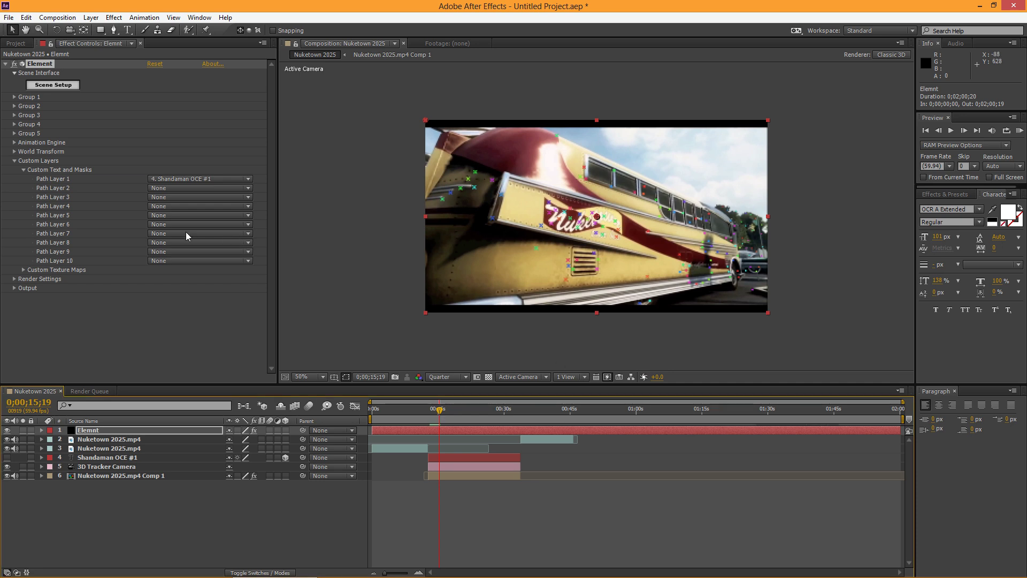
{"action": "left_click", "coordinate": [14, 152]}
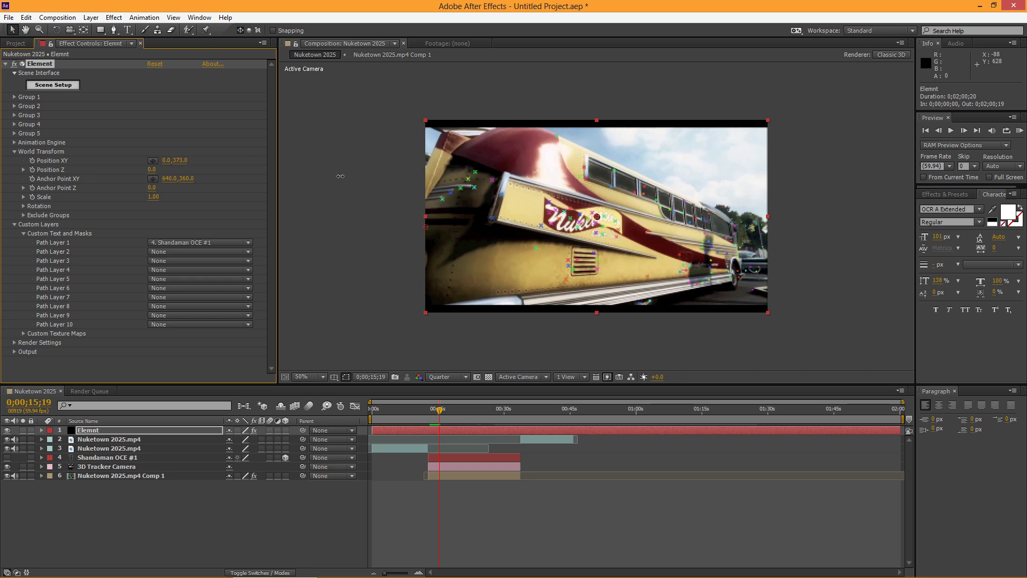
{"action": "key", "text": "ctrl+z"}
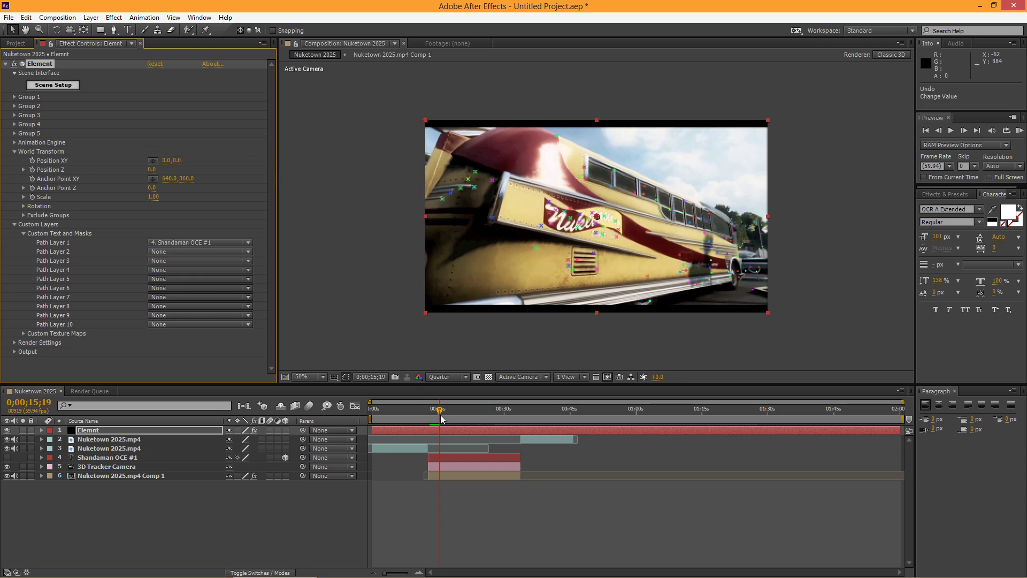
Set the title's Position Z to 280, Position XY to 1265,4 and Scale to 1.38.
{"action": "left_click", "coordinate": [432, 408]}
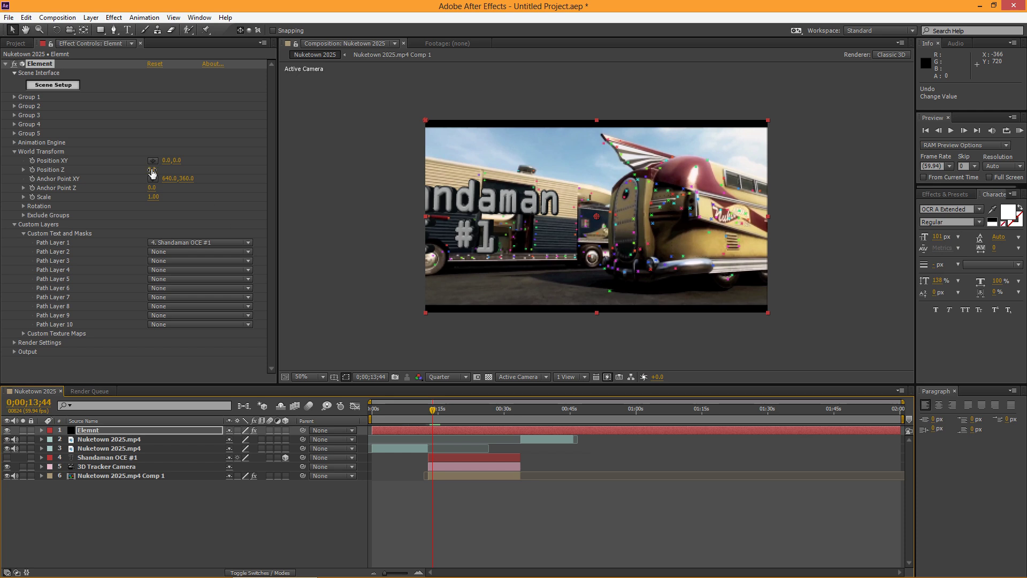
{"action": "left_click_drag", "start_coordinate": [152, 170], "coordinate": [175, 160]}
{"action": "left_click_drag", "start_coordinate": [446, 412], "coordinate": [439, 411]}
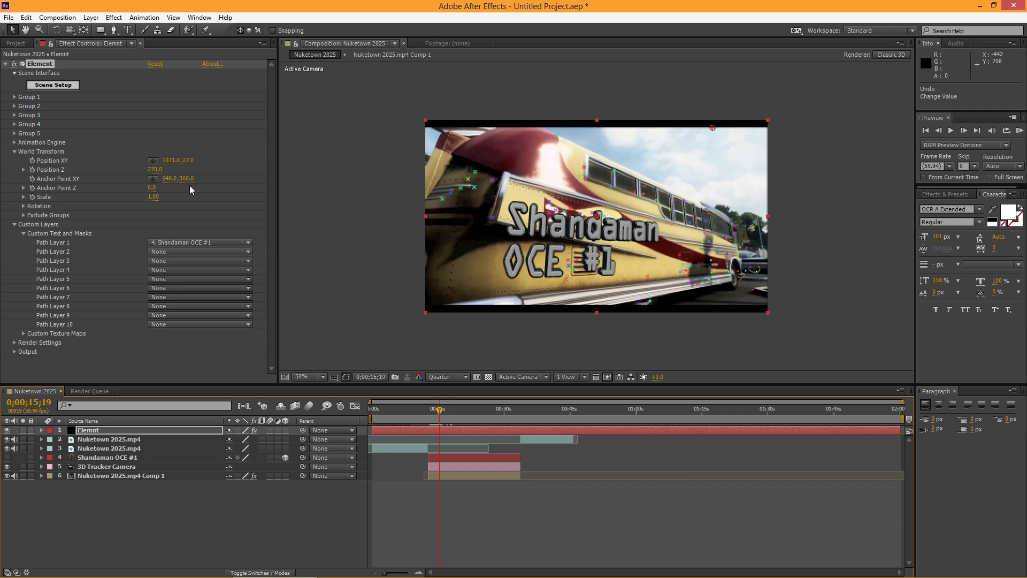
{"action": "left_click_drag", "start_coordinate": [155, 199], "coordinate": [176, 161]}
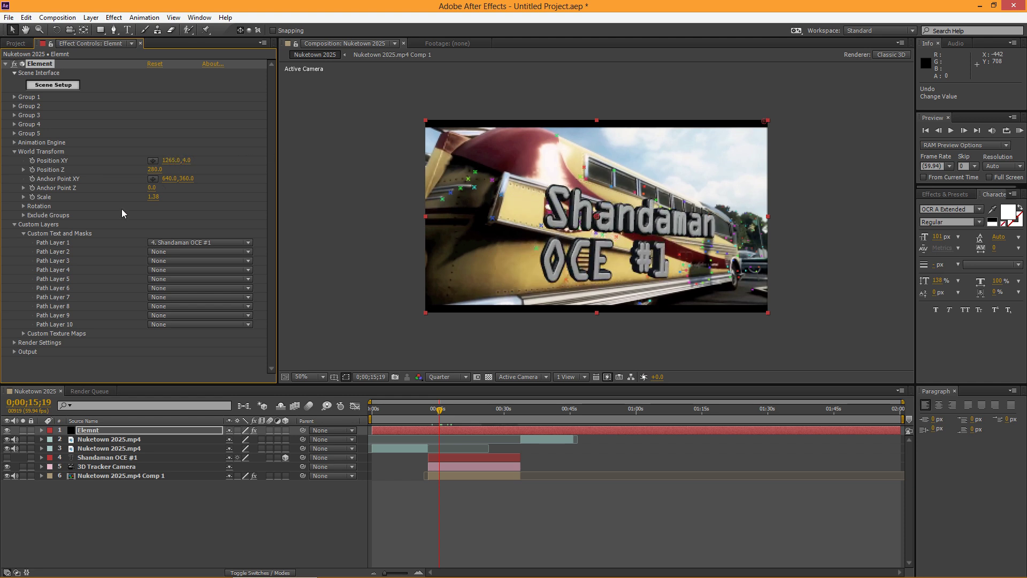
Tilt the title to X −6° and Y −8°, then move it to XY 1463,4 and Z 430.
{"action": "left_click", "coordinate": [24, 206]}
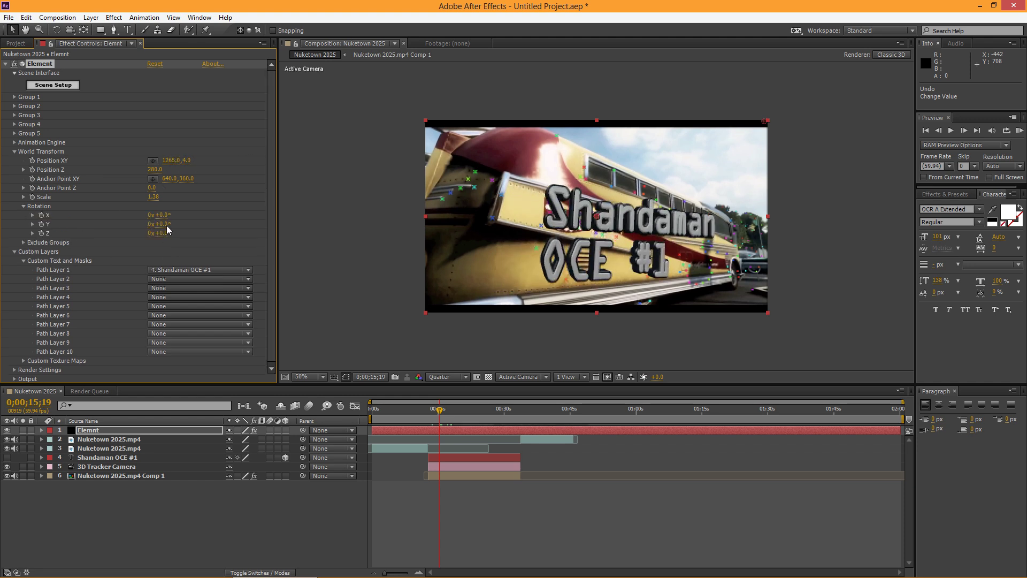
{"action": "left_click_drag", "start_coordinate": [159, 224], "coordinate": [160, 232]}
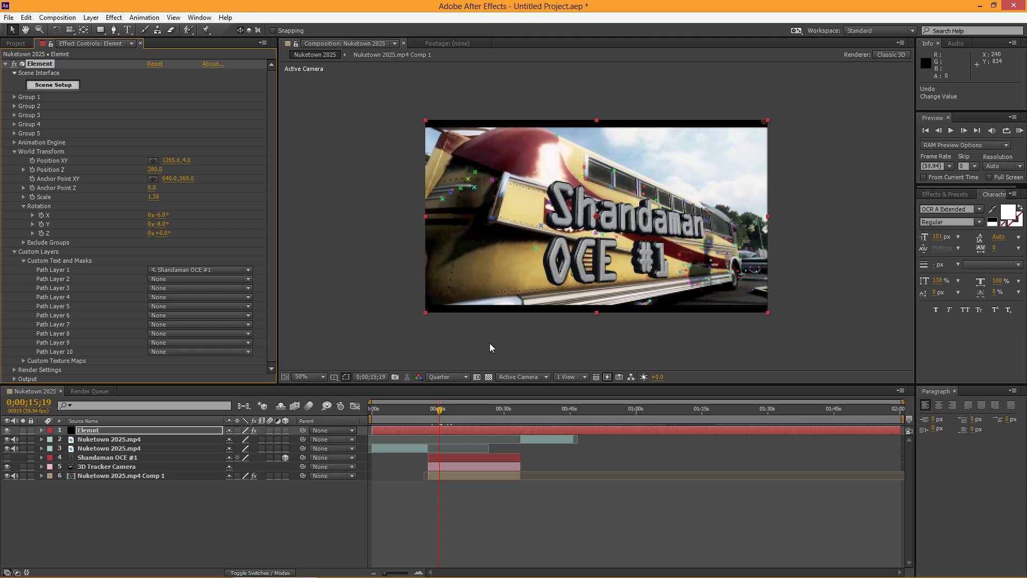
{"action": "left_click_drag", "start_coordinate": [442, 414], "coordinate": [440, 415]}
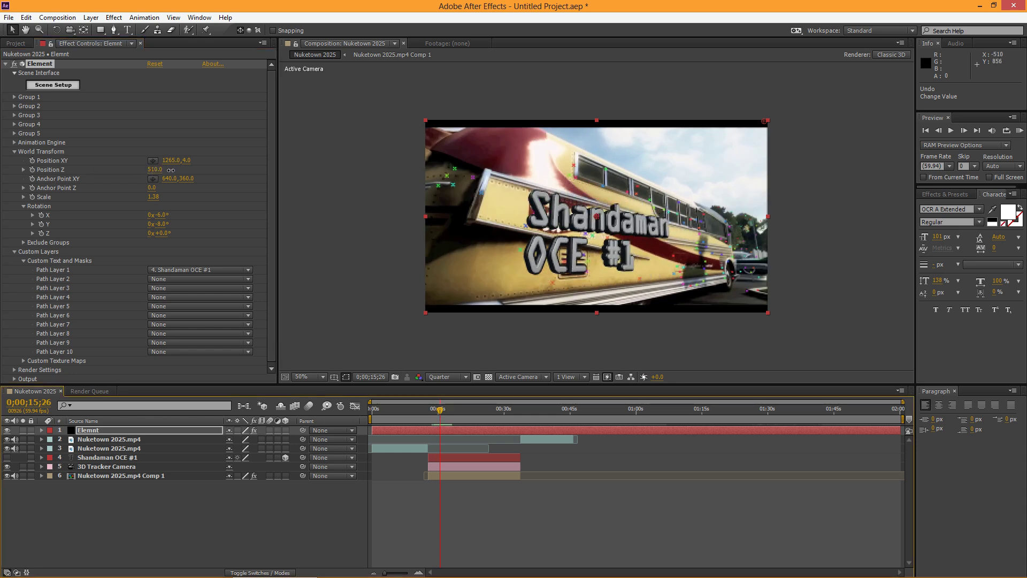
{"action": "left_click_drag", "start_coordinate": [186, 164], "coordinate": [321, 162]}
{"action": "left_click_drag", "start_coordinate": [153, 169], "coordinate": [165, 169]}
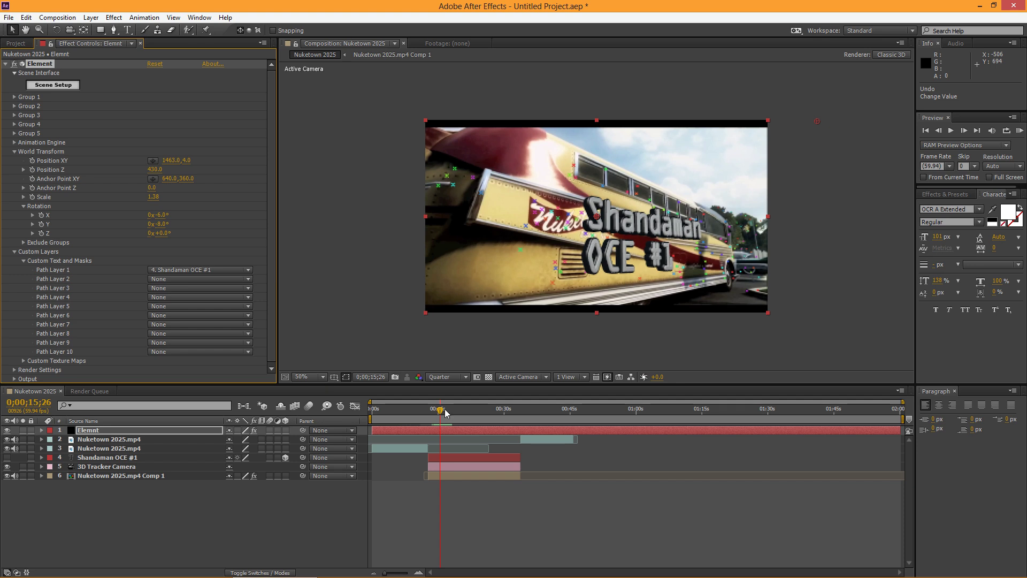
{"action": "mouse_move", "coordinate": [439, 410]}
{"action": "left_mouse_down"}
{"action": "mouse_move", "coordinate": [451, 414]}
{"action": "mouse_move", "coordinate": [442, 415]}
{"action": "left_mouse_up"}
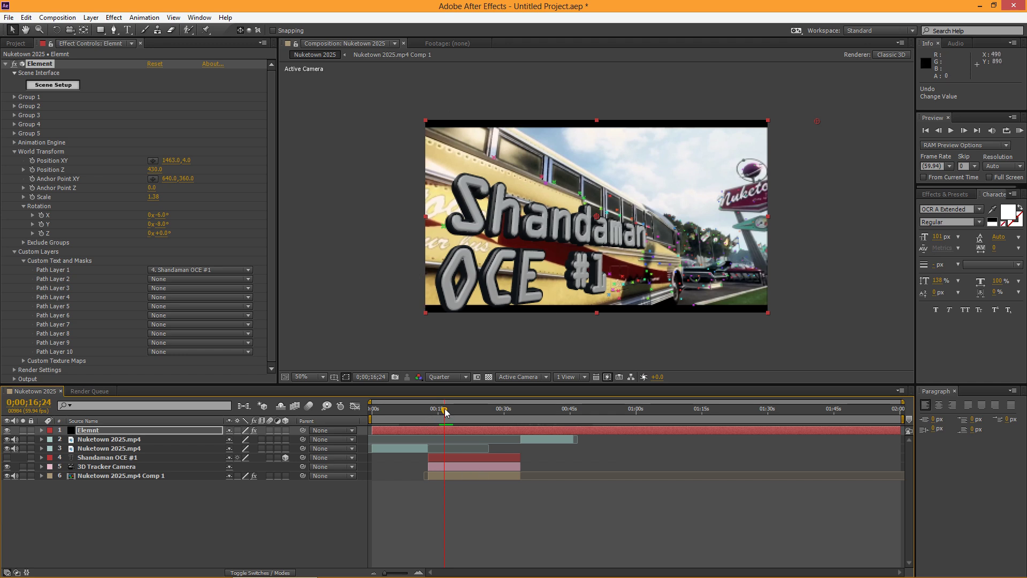
{"action": "left_click_drag", "start_coordinate": [443, 410], "coordinate": [434, 416]}
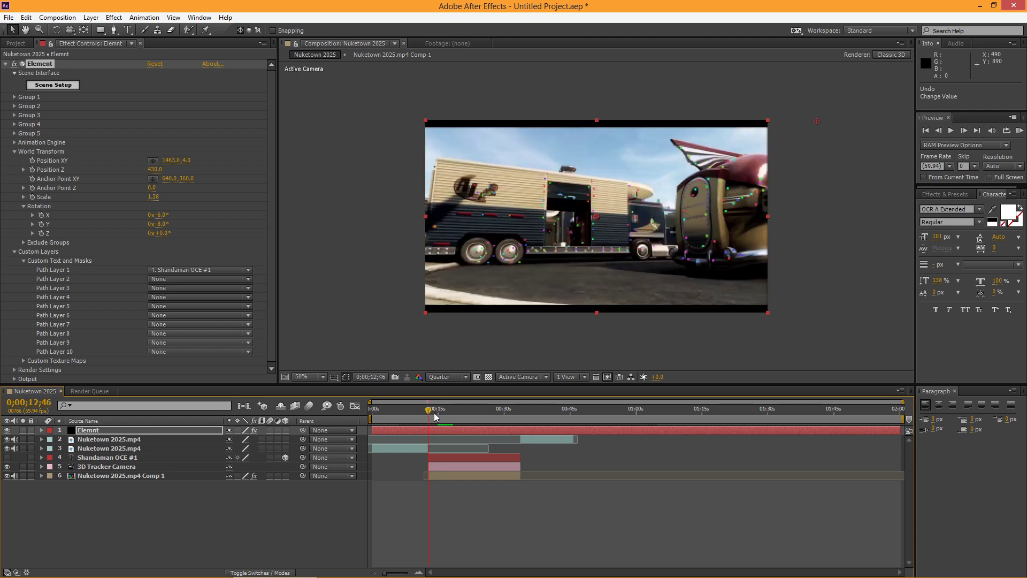
Trim the Elemnt layer's in and out points, ending around 33 seconds.
{"action": "left_click", "coordinate": [439, 432]}
{"action": "key", "text": "alt+bracketleft"}
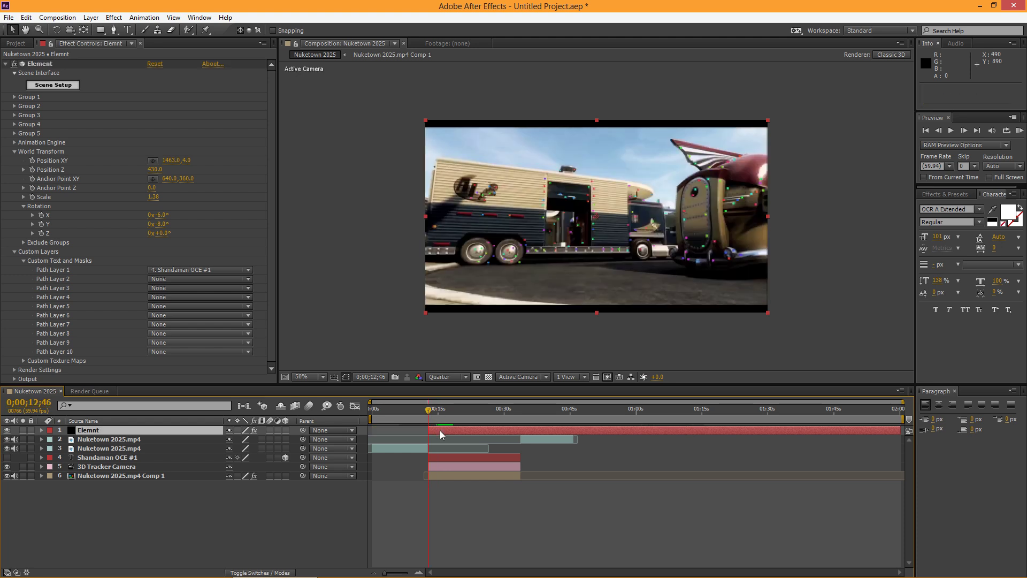
{"action": "left_click_drag", "start_coordinate": [499, 413], "coordinate": [512, 411]}
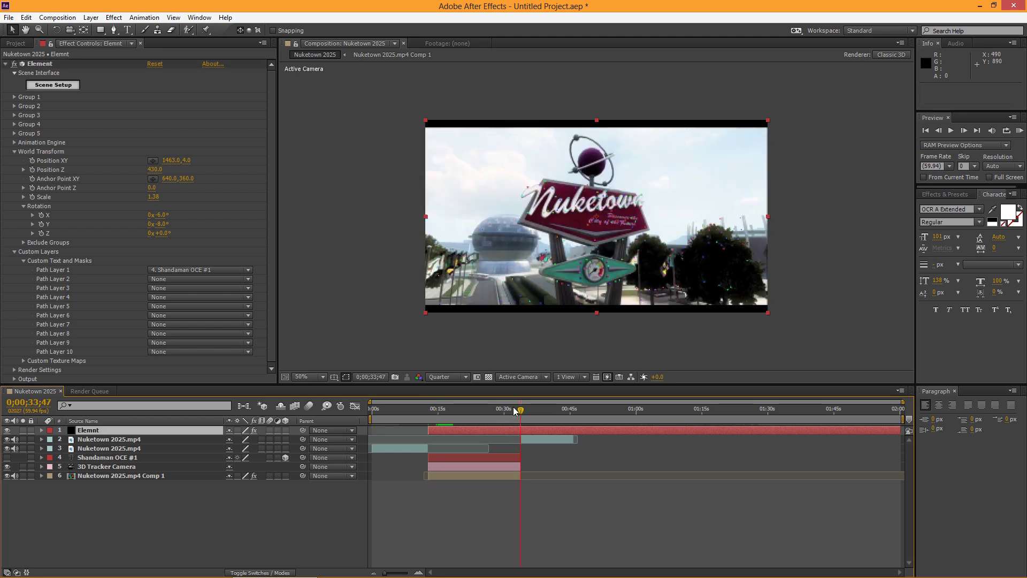
{"action": "key", "text": "alt+bracketright"}
{"action": "left_click", "coordinate": [488, 410]}
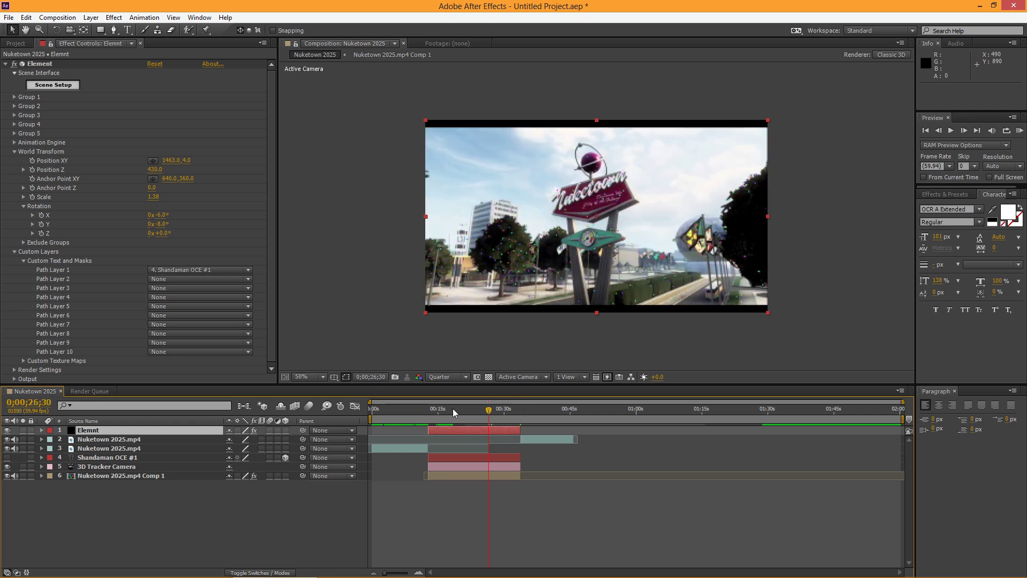
{"action": "mouse_move", "coordinate": [453, 408]}
{"action": "left_mouse_down"}
{"action": "mouse_move", "coordinate": [461, 407]}
{"action": "mouse_move", "coordinate": [448, 413]}
{"action": "left_mouse_up"}
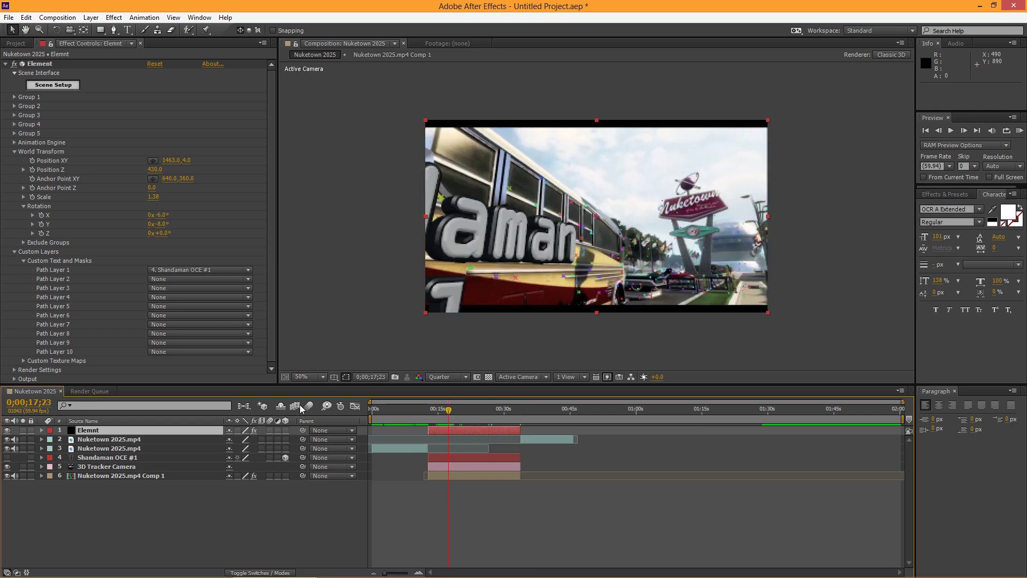
Move Elemnt below the two Nuketown clips and pre-compose the four lower layers as Pre-comp 1.
{"action": "left_click_drag", "start_coordinate": [81, 432], "coordinate": [122, 463]}
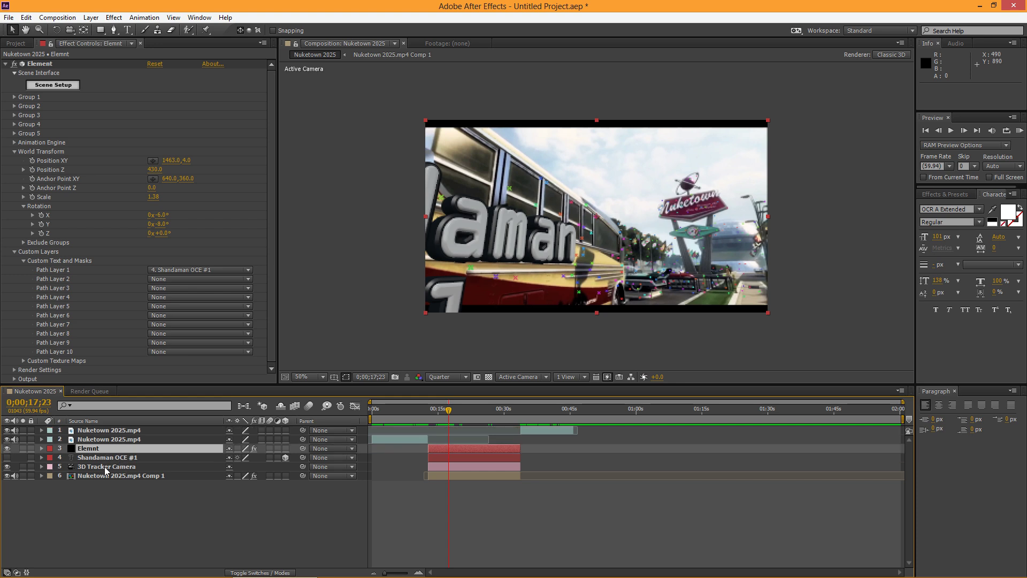
{"action": "left_click", "coordinate": [107, 475], "text": "shift"}
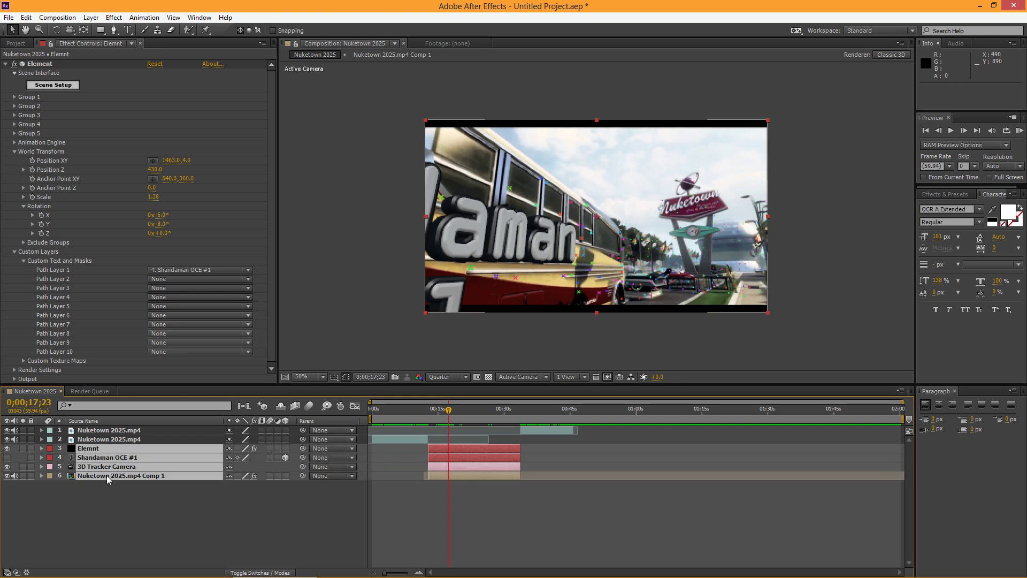
{"action": "right_click", "coordinate": [146, 452]}
{"action": "left_click", "coordinate": [268, 390]}
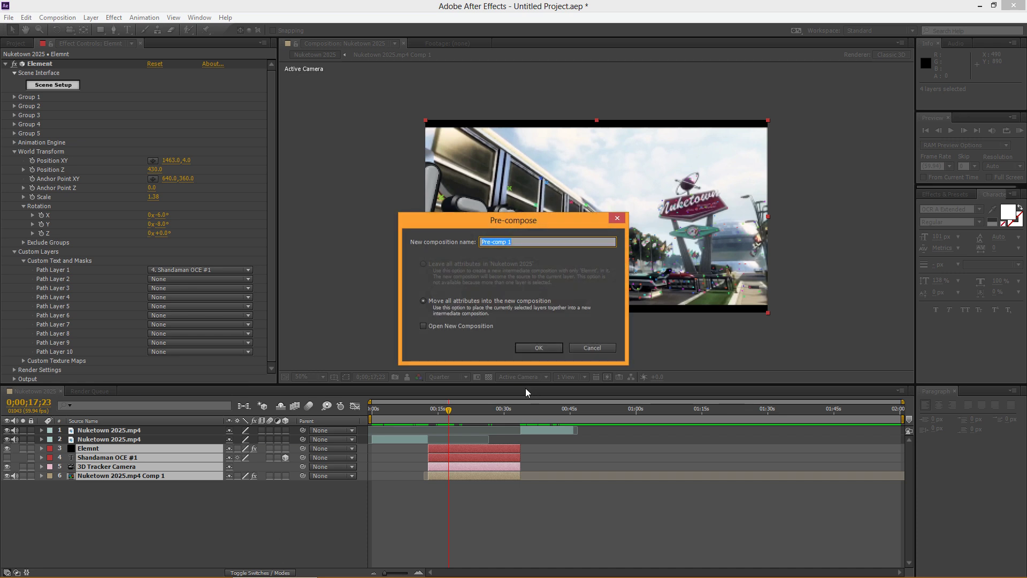
{"action": "left_click", "coordinate": [537, 348]}
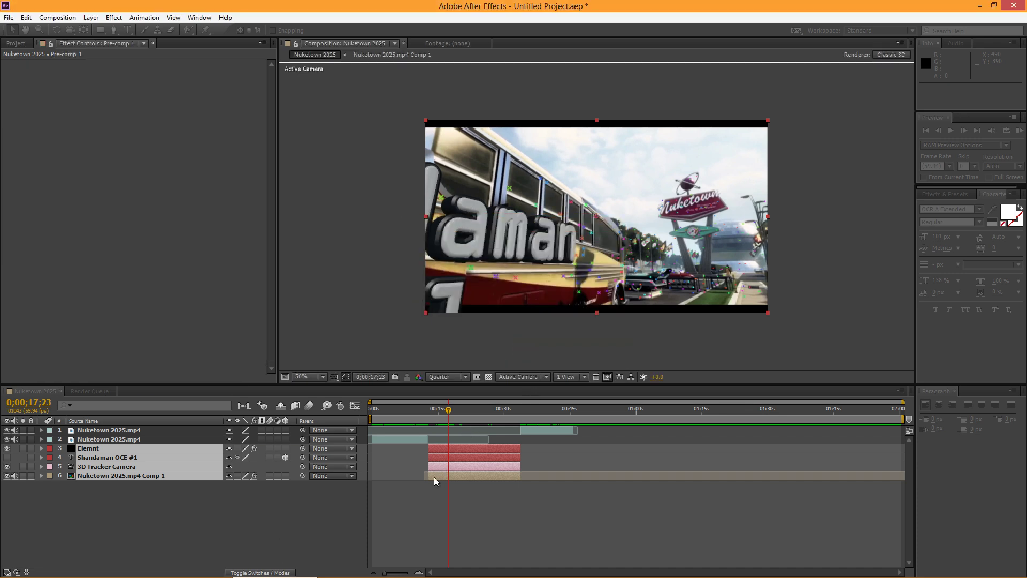
Trim Pre-comp 1 to end at 0;00;33;48.
{"action": "left_click_drag", "start_coordinate": [450, 414], "coordinate": [428, 413]}
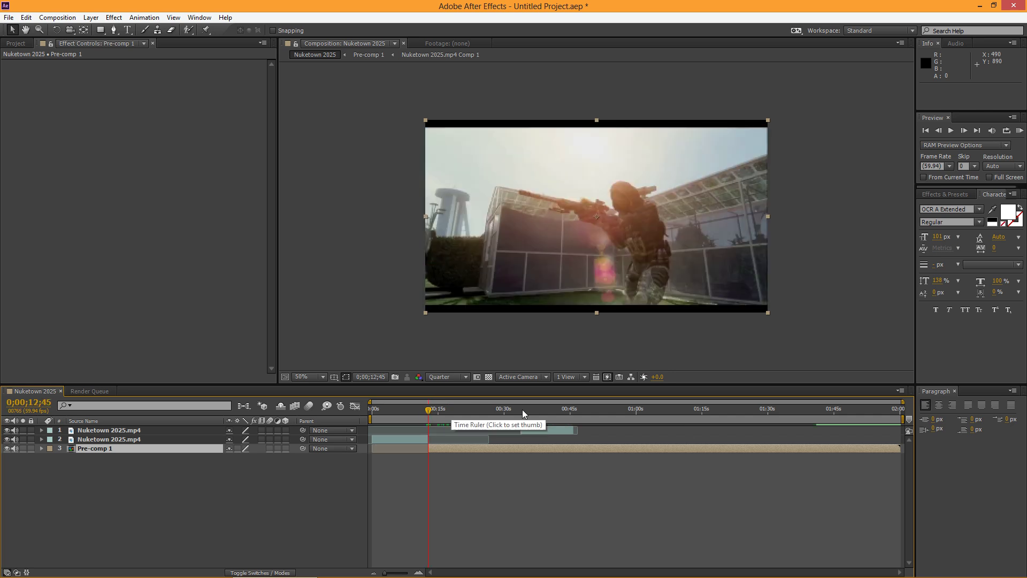
{"action": "left_click", "coordinate": [516, 410]}
{"action": "key", "text": "alt+]"}
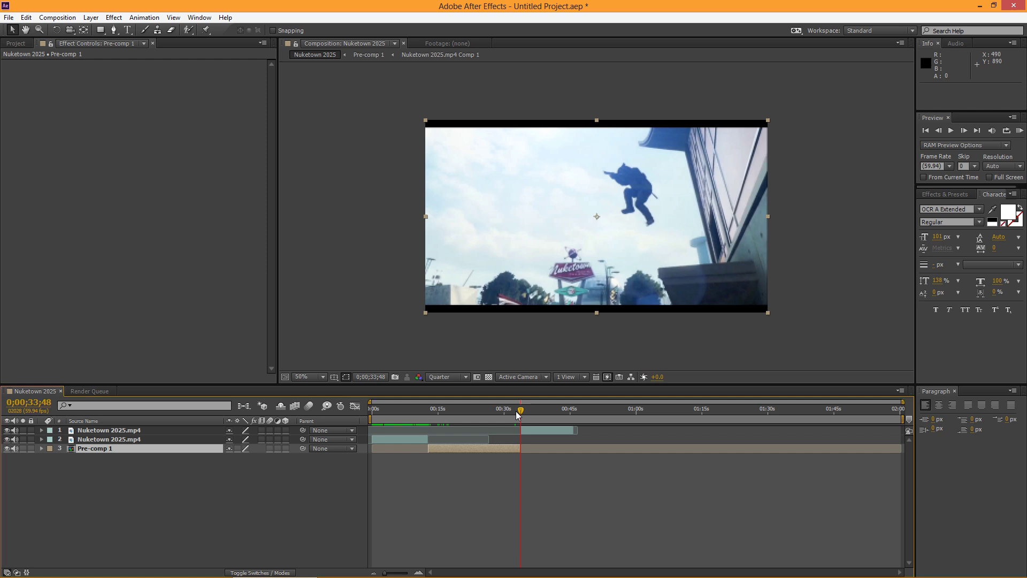
Inside Pre-comp 1, turn off Render Track Points on the tracked Nuketown 2025.mp4 Comp 1 layer.
{"action": "left_click", "coordinate": [466, 410]}
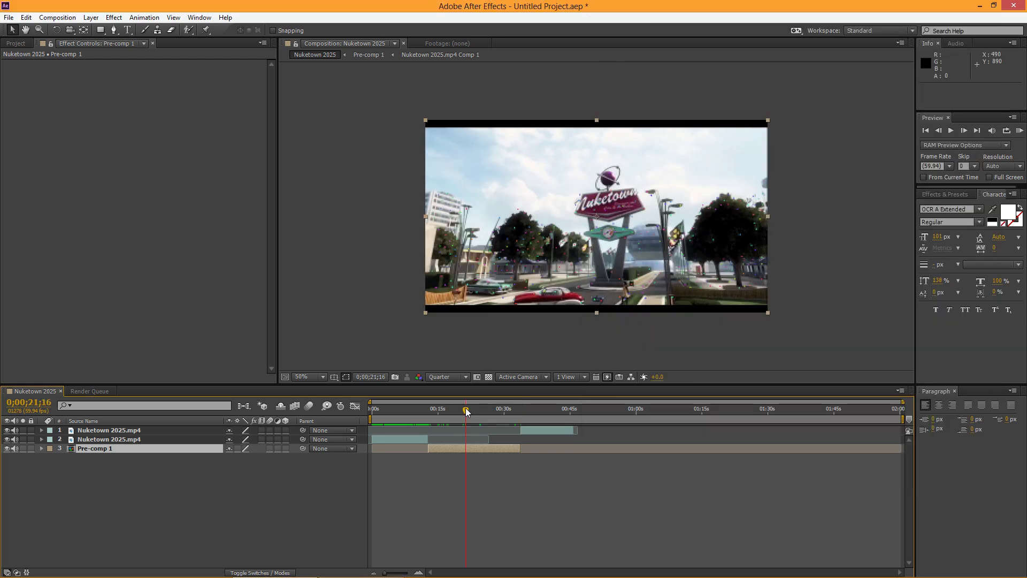
{"action": "left_click_drag", "start_coordinate": [466, 411], "coordinate": [447, 415]}
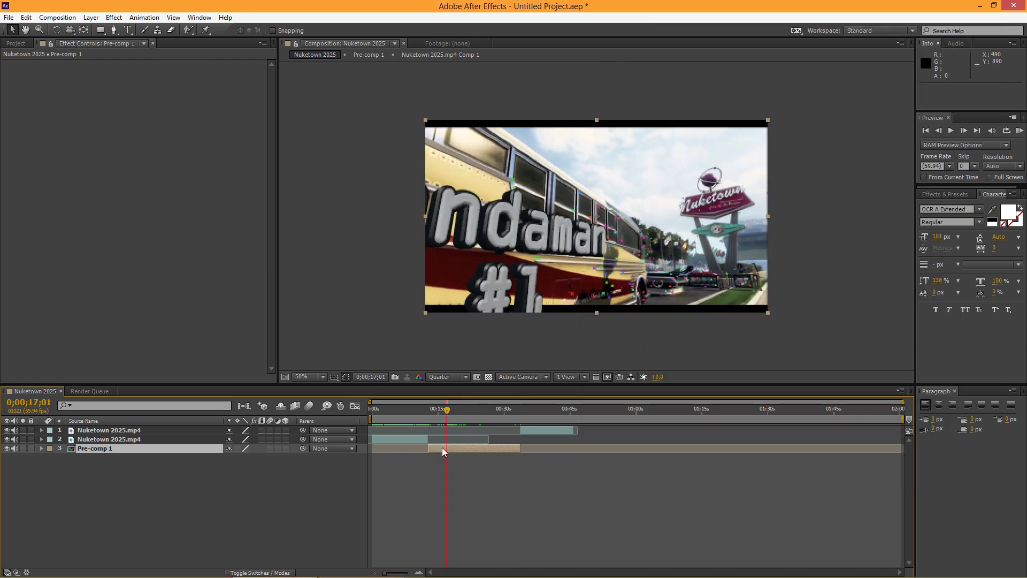
{"action": "double_click", "coordinate": [442, 448]}
{"action": "left_click", "coordinate": [103, 458]}
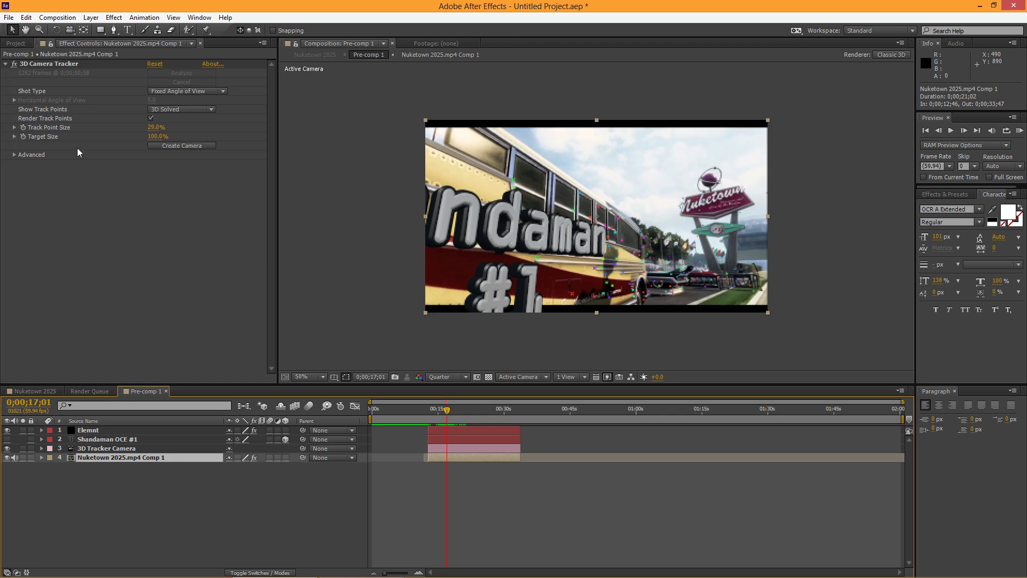
{"action": "left_click", "coordinate": [150, 118]}
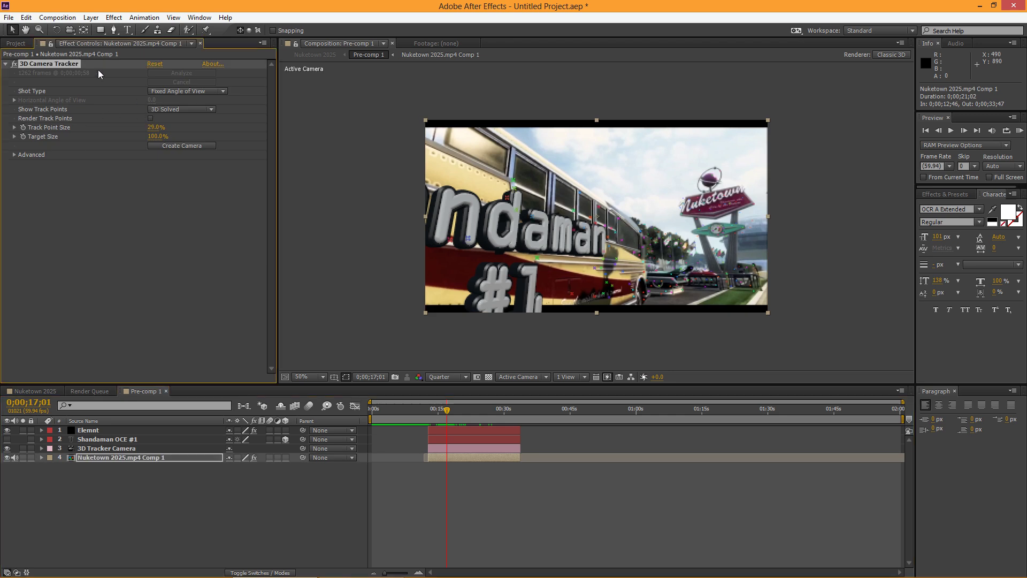
{"action": "left_click", "coordinate": [165, 391]}
Add a new adjustment layer to the Nuketown 2025 composition.
{"action": "left_click", "coordinate": [113, 391]}
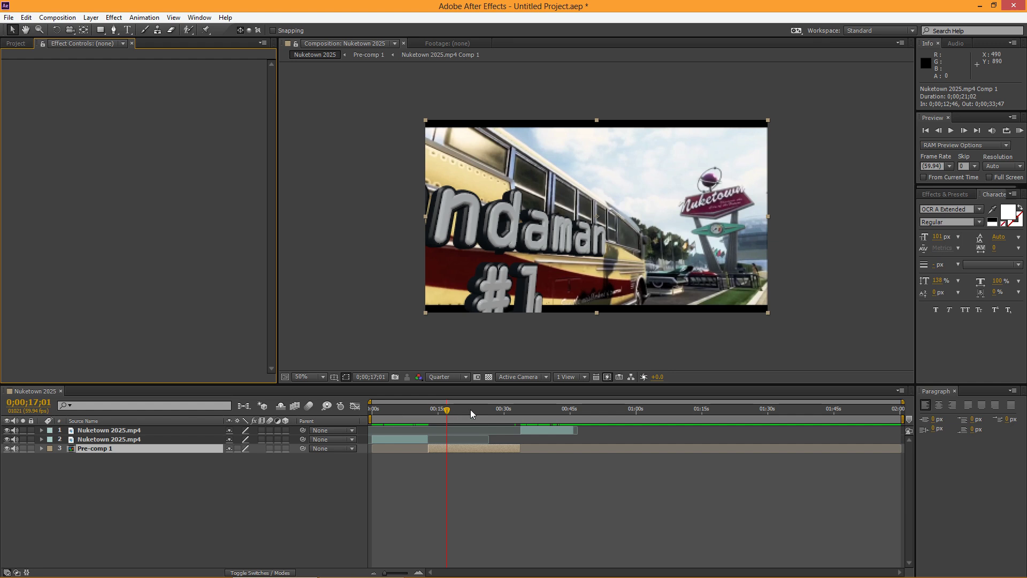
{"action": "left_click_drag", "start_coordinate": [471, 409], "coordinate": [443, 420]}
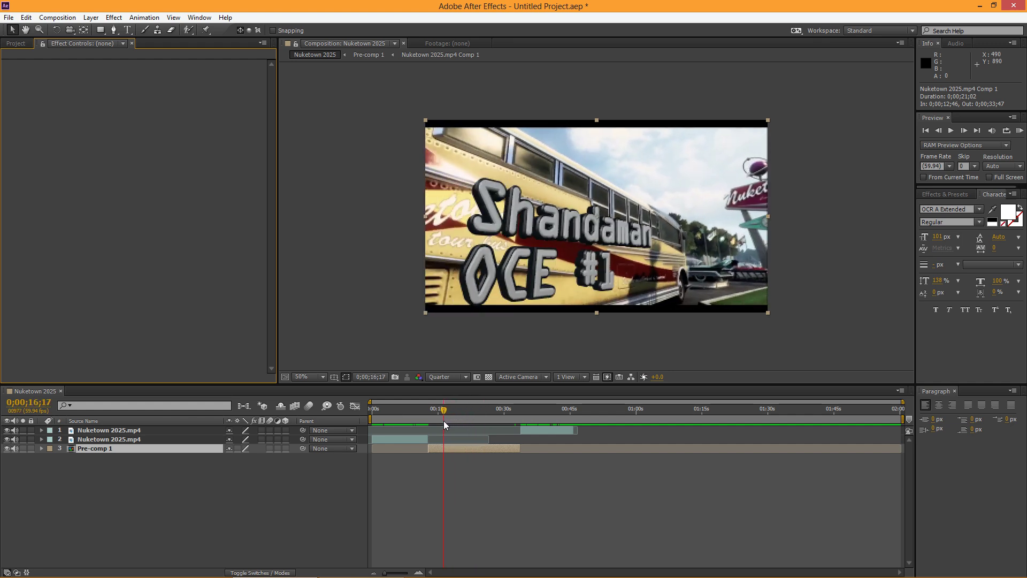
{"action": "right_click", "coordinate": [193, 504]}
{"action": "mouse_move", "coordinate": [274, 386]}
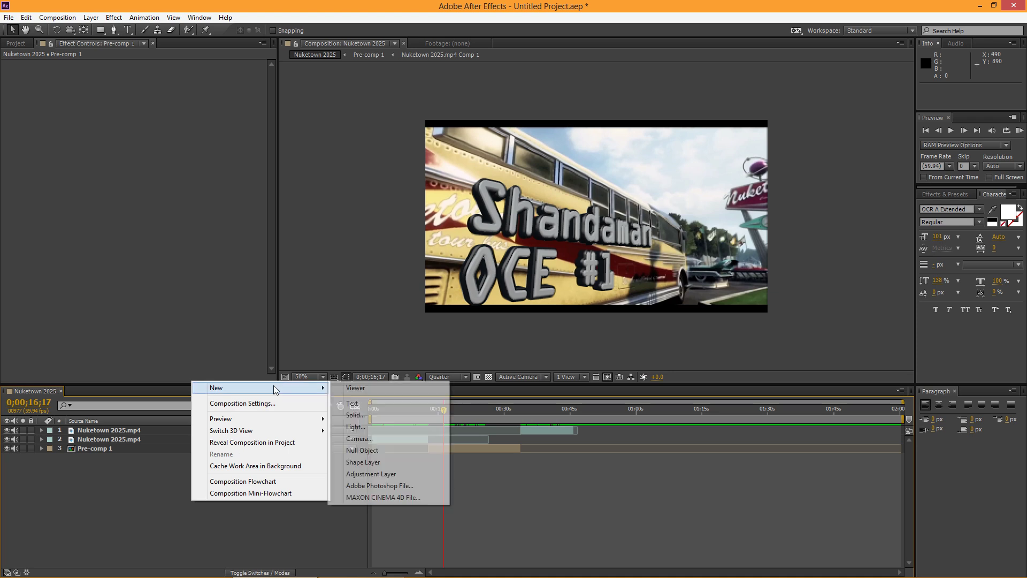
{"action": "left_click", "coordinate": [377, 475]}
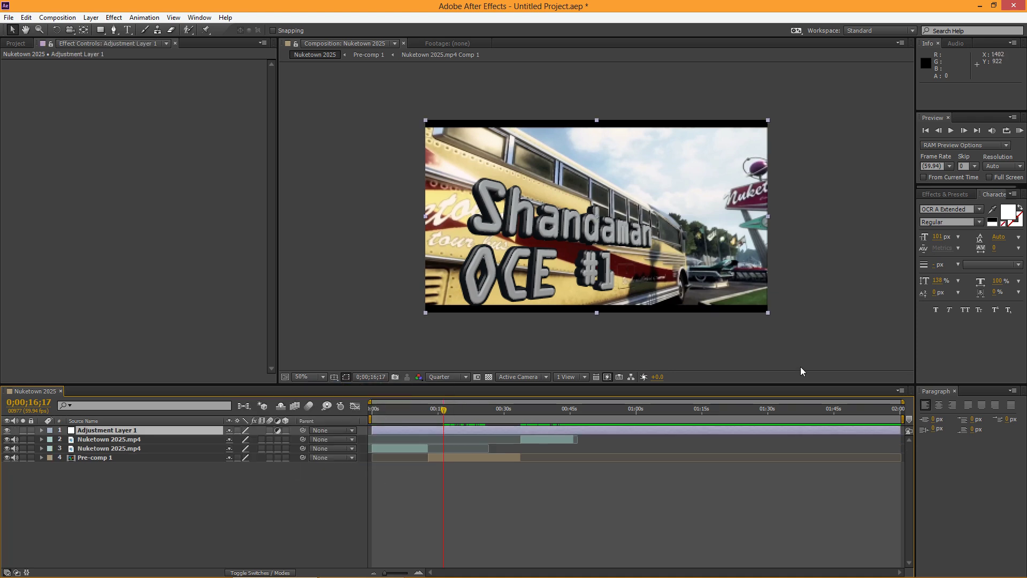
Apply the Black Bars preset, found by searching 'black bar', to Adjustment Layer 1.
{"action": "left_click", "coordinate": [945, 194]}
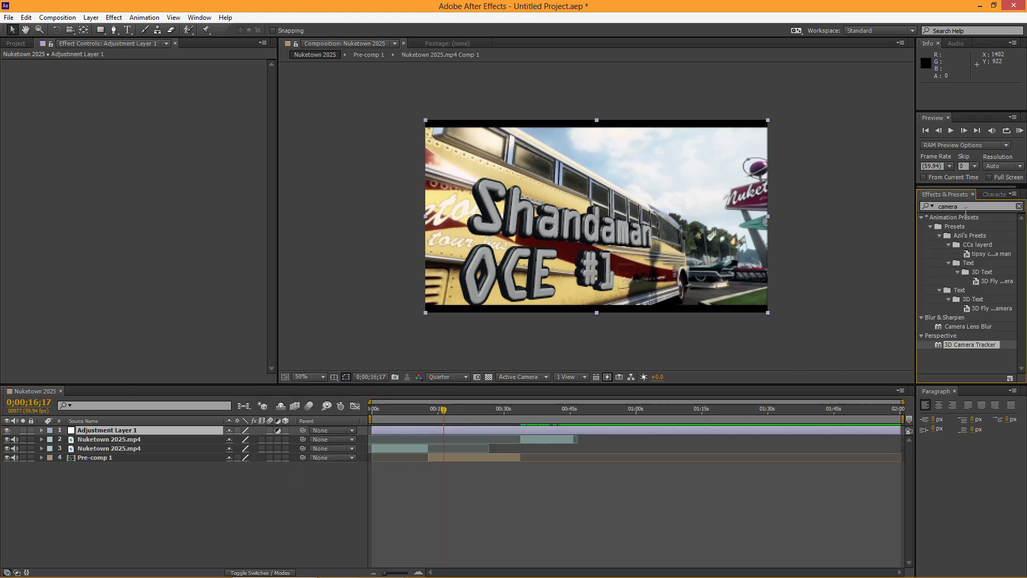
{"action": "left_click", "coordinate": [962, 206]}
{"action": "type", "text": "black bars"}
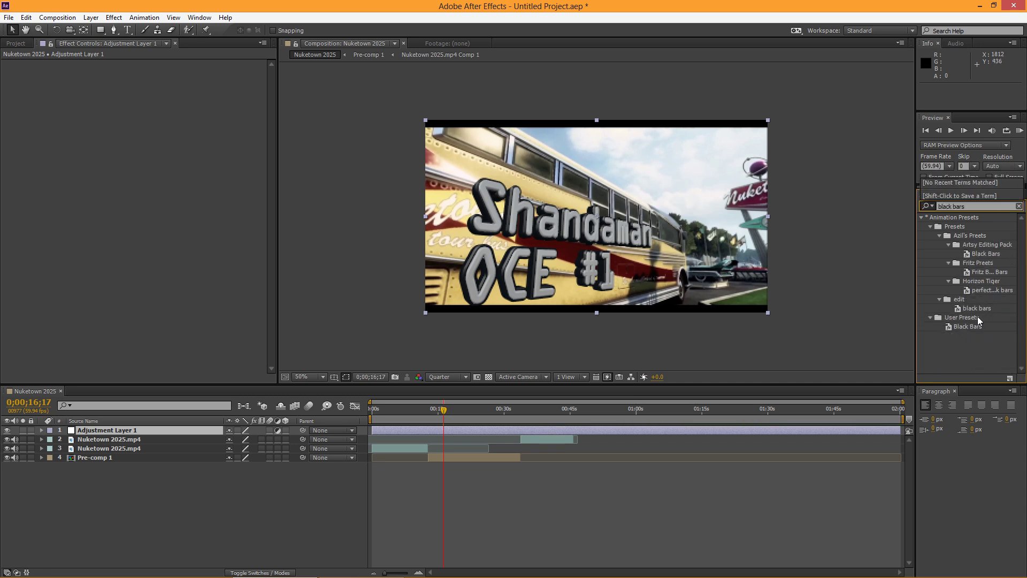
{"action": "left_click_drag", "start_coordinate": [971, 326], "coordinate": [496, 431]}
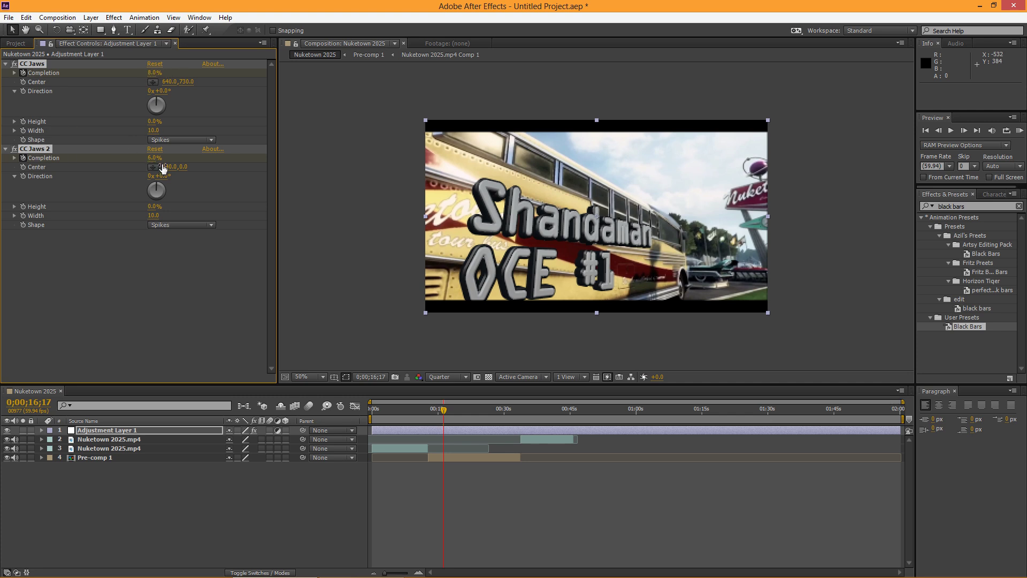
{"action": "left_click_drag", "start_coordinate": [170, 171], "coordinate": [216, 166]}
{"action": "key", "text": "ctrl+z"}
Apply Red Giant Color Suite > Looks to Adjustment Layer 1 and launch its editor.
{"action": "right_click", "coordinate": [427, 428]}
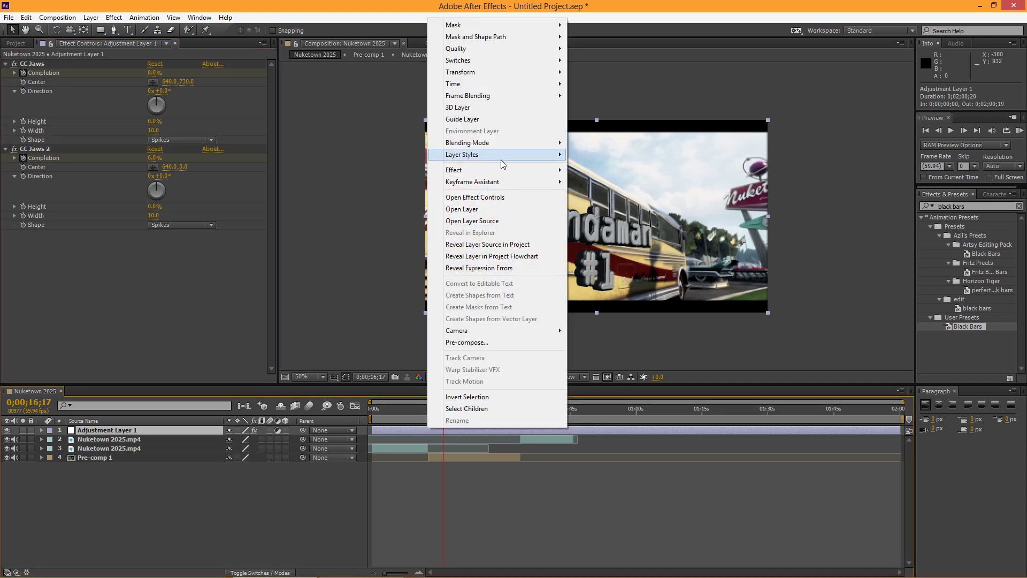
{"action": "mouse_move", "coordinate": [499, 171]}
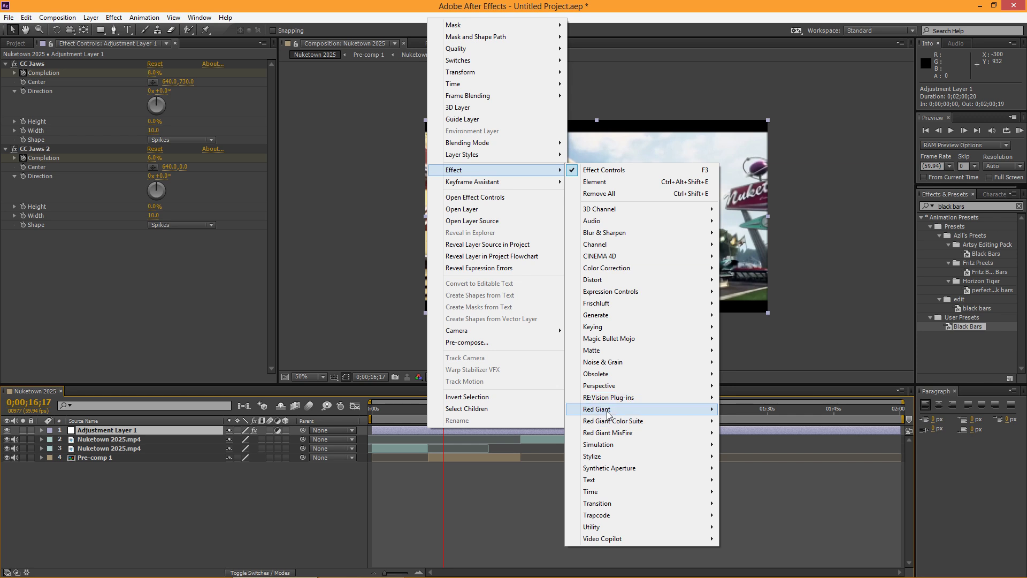
{"action": "mouse_move", "coordinate": [631, 399]}
{"action": "mouse_move", "coordinate": [613, 421]}
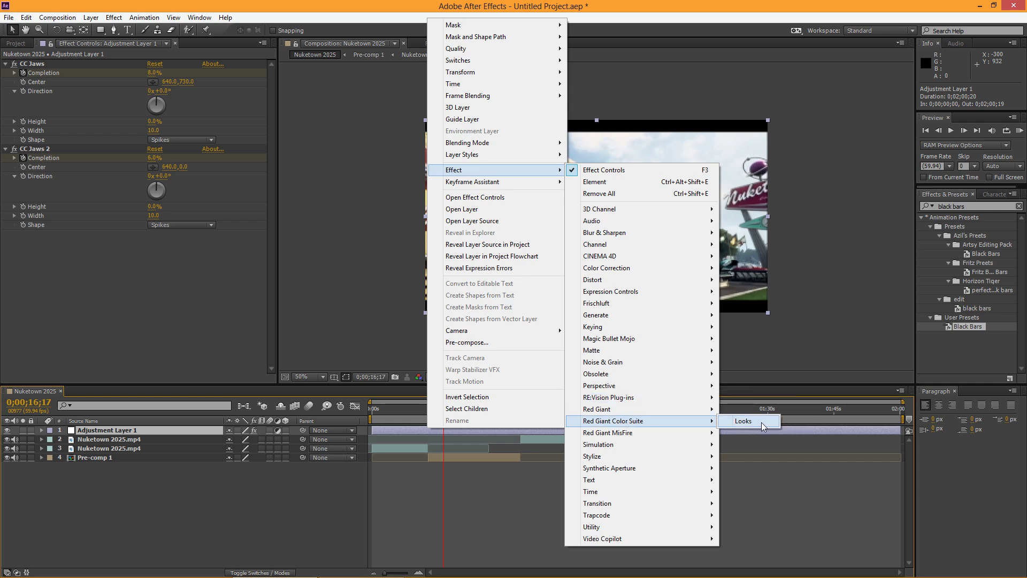
{"action": "left_click", "coordinate": [762, 422]}
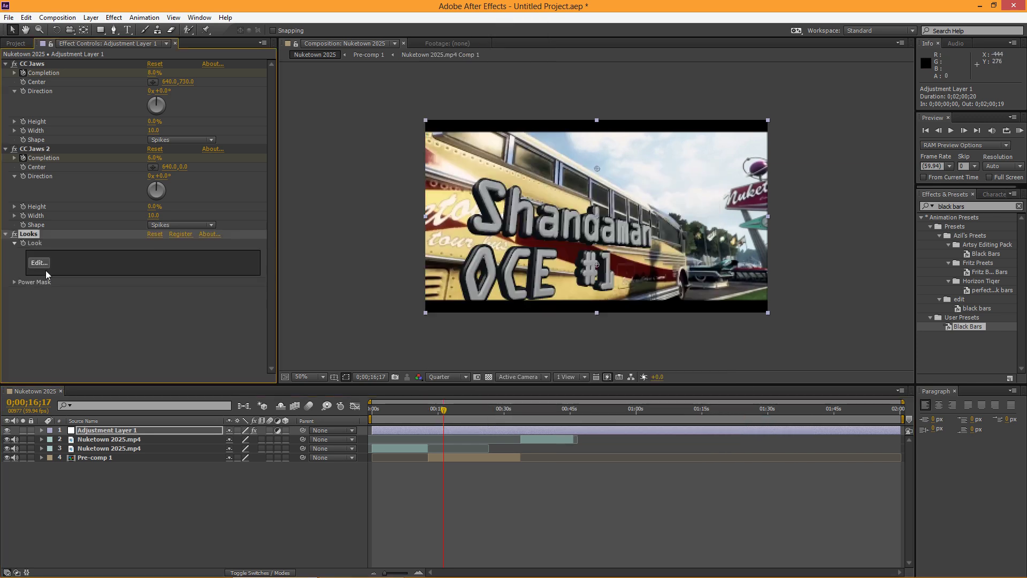
{"action": "left_click", "coordinate": [40, 262]}
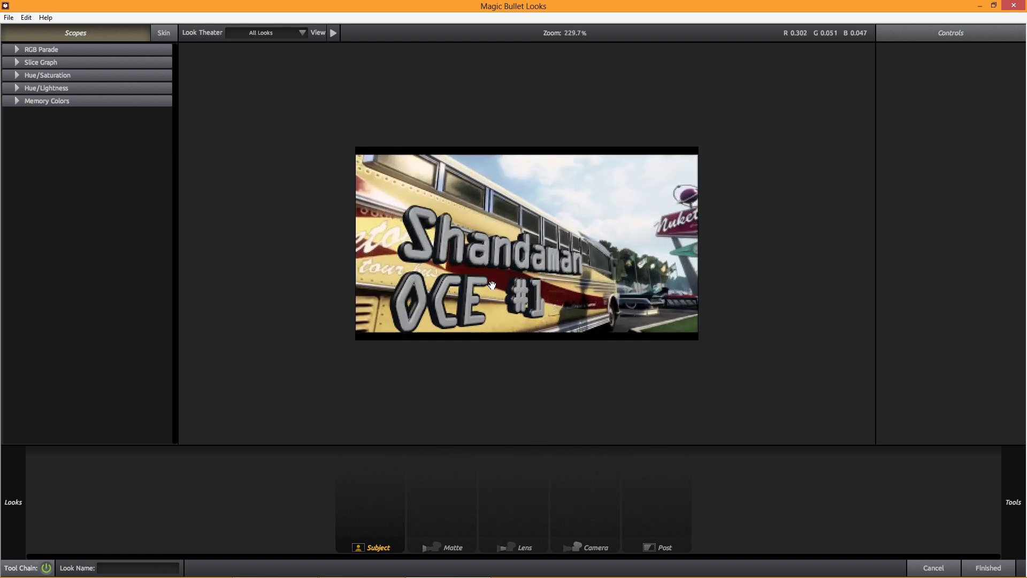
Compare Look4, look2 and Look3, settle on Look1 and apply it in After Effects.
{"action": "mouse_move", "coordinate": [17, 474]}
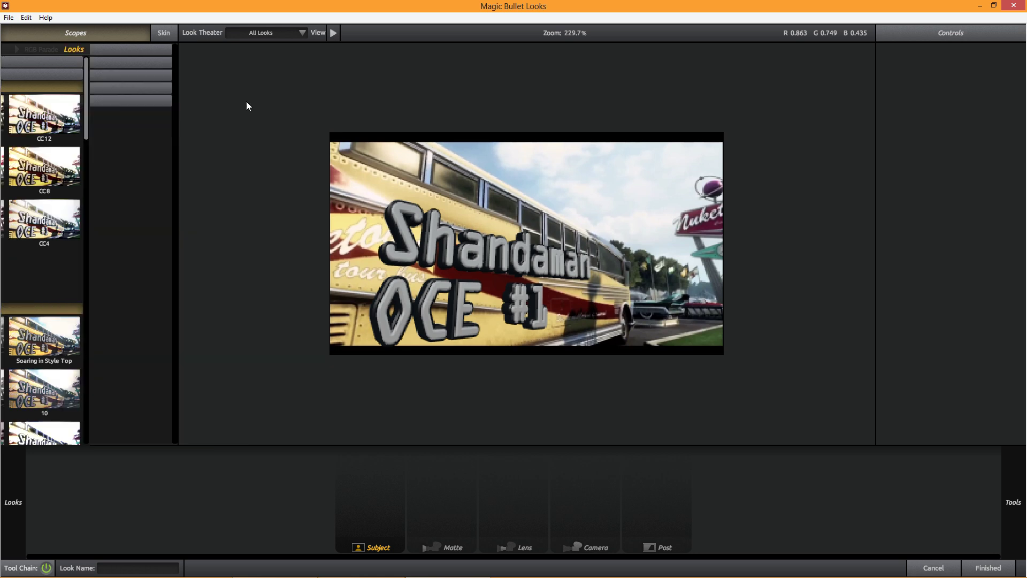
{"action": "scroll", "coordinate": [157, 287], "scroll_direction": "down", "scroll_amount": 6}
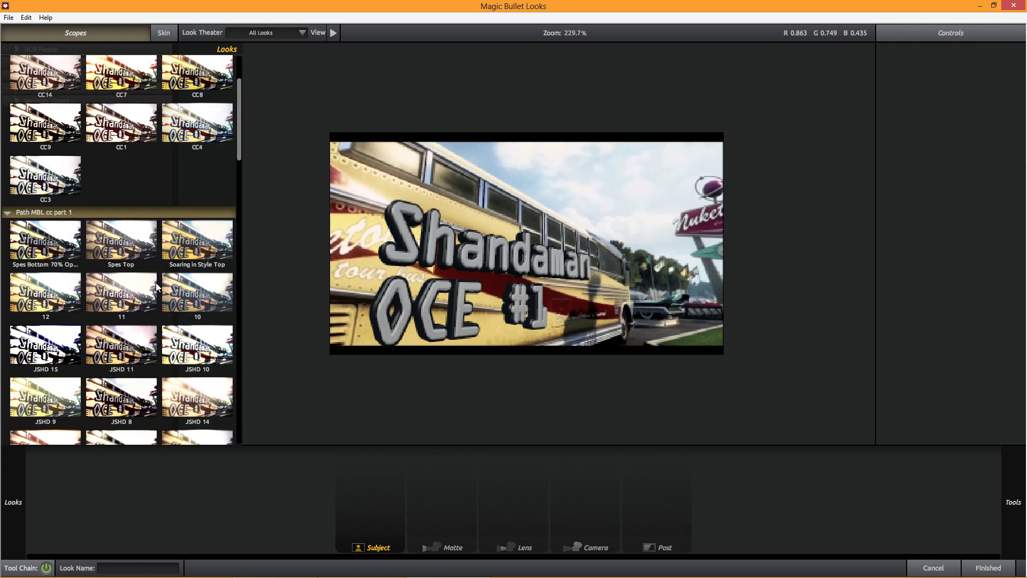
{"action": "scroll", "coordinate": [156, 287], "scroll_direction": "down", "scroll_amount": 5}
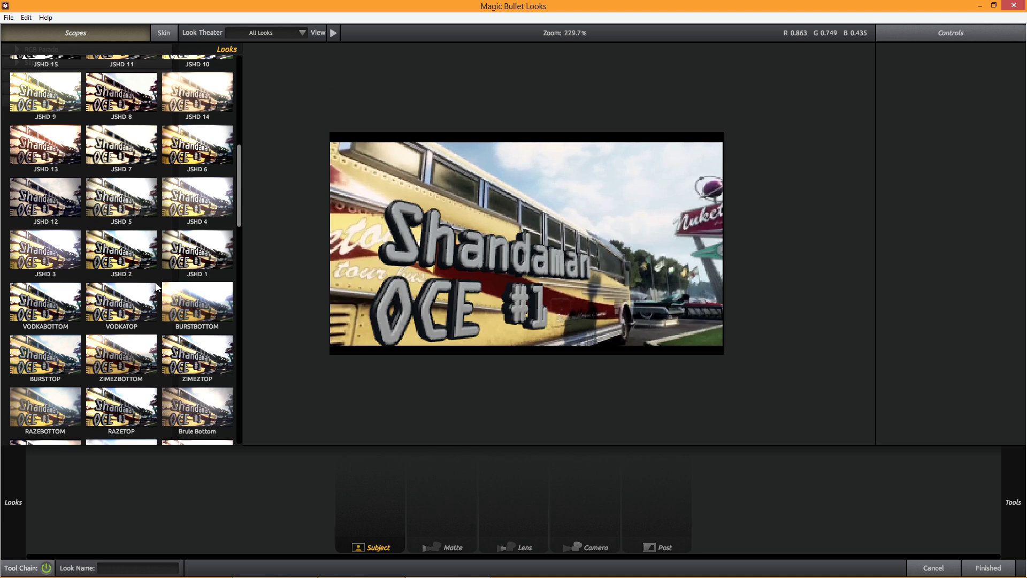
{"action": "scroll", "coordinate": [157, 287], "scroll_direction": "down", "scroll_amount": 3}
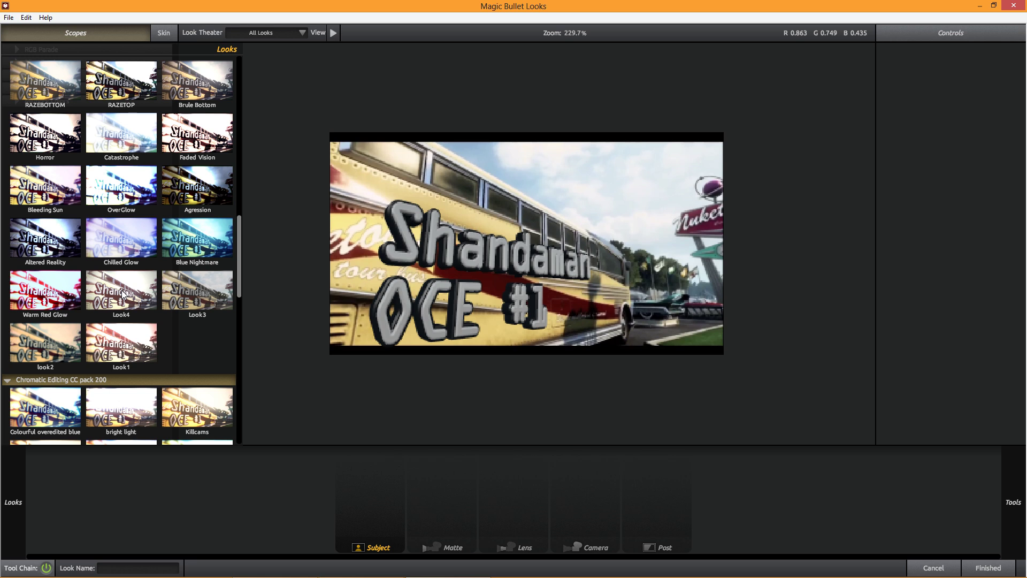
{"action": "left_click", "coordinate": [123, 294]}
{"action": "left_click", "coordinate": [57, 344]}
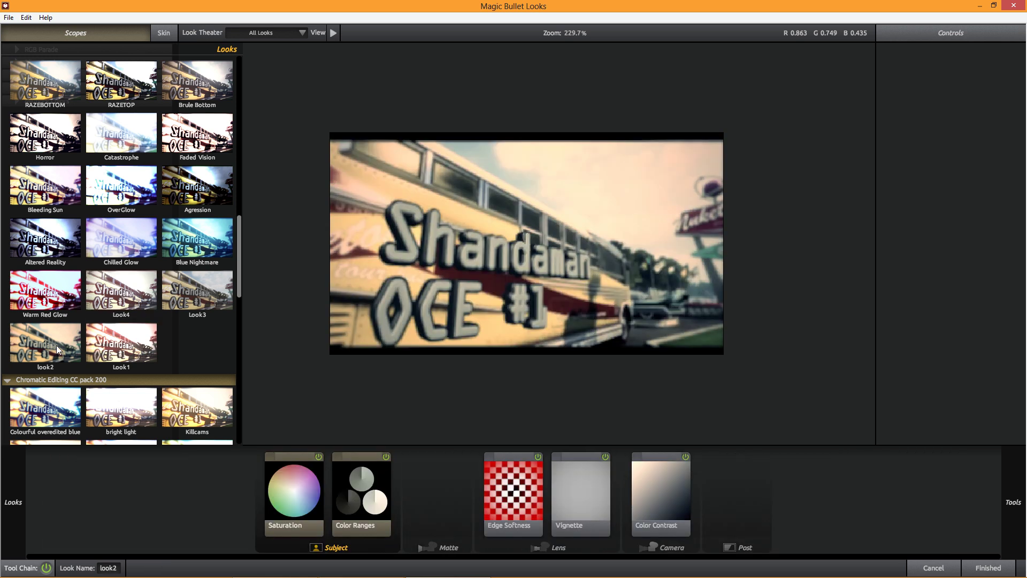
{"action": "left_click", "coordinate": [193, 292]}
{"action": "left_click", "coordinate": [119, 302]}
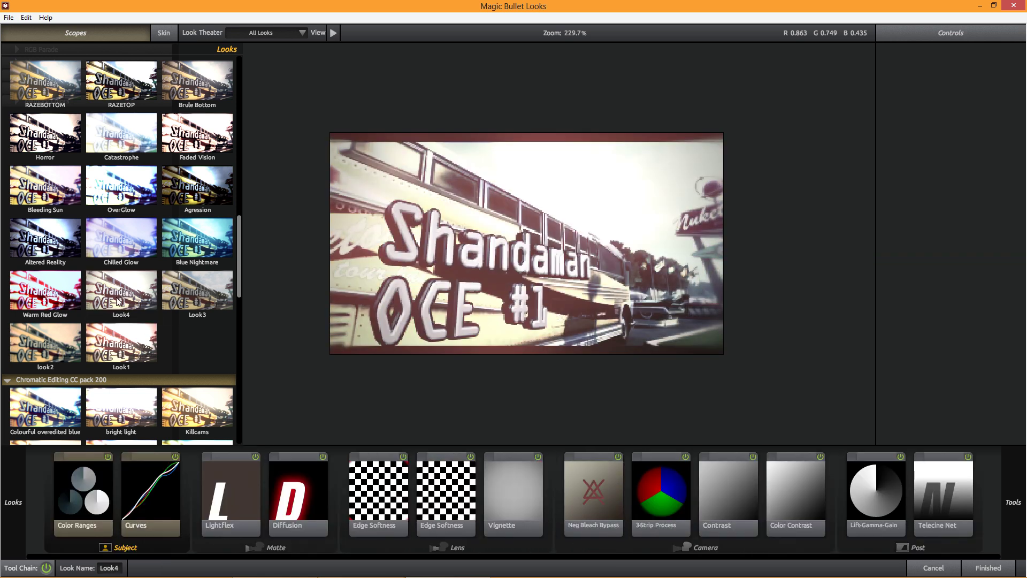
{"action": "left_click", "coordinate": [126, 352]}
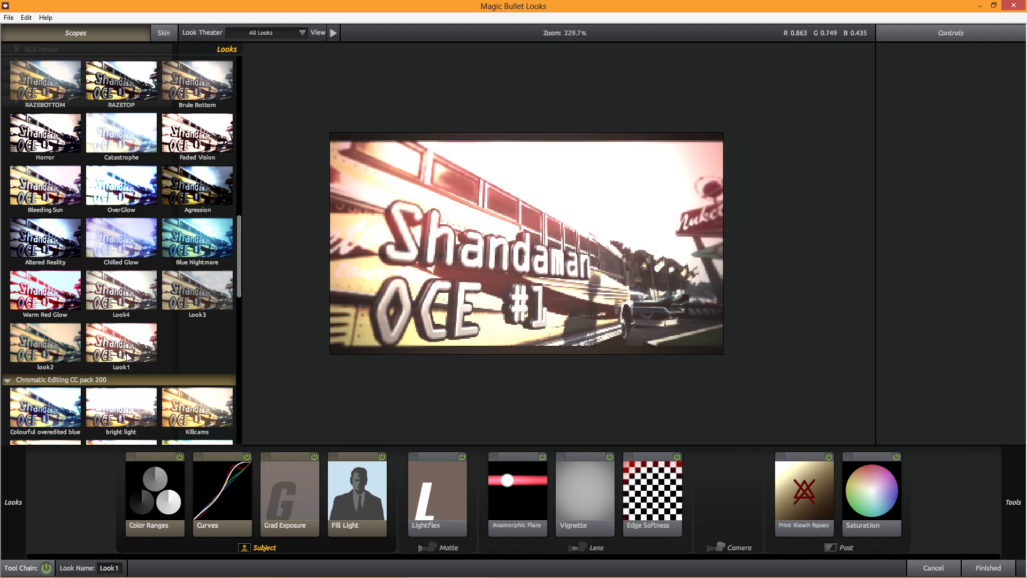
{"action": "left_click", "coordinate": [966, 567]}
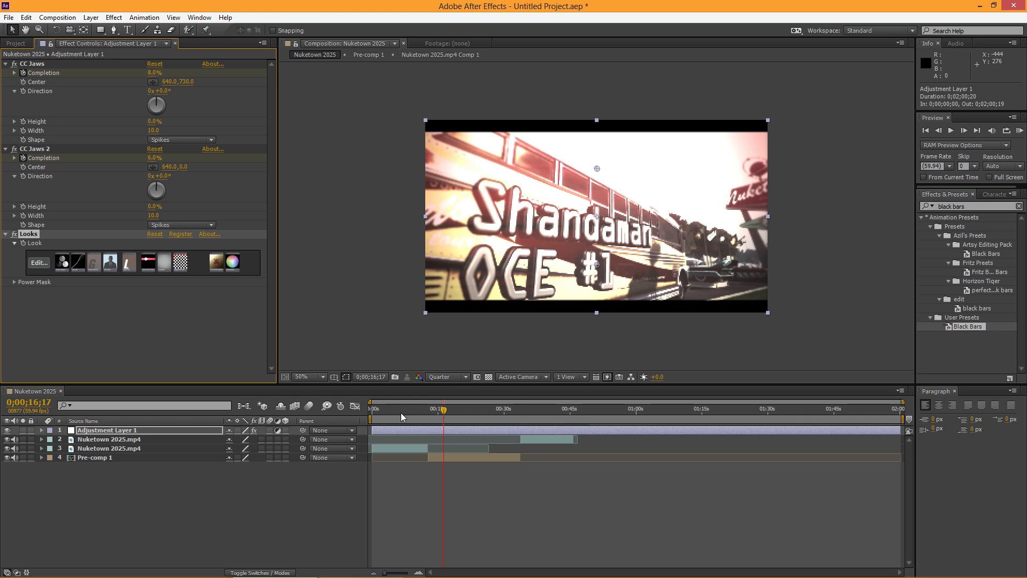
Inspect Adjustment Layer 1's Looks effect, then collapse it to expose the layer's Transform properties.
{"action": "left_click", "coordinate": [399, 414]}
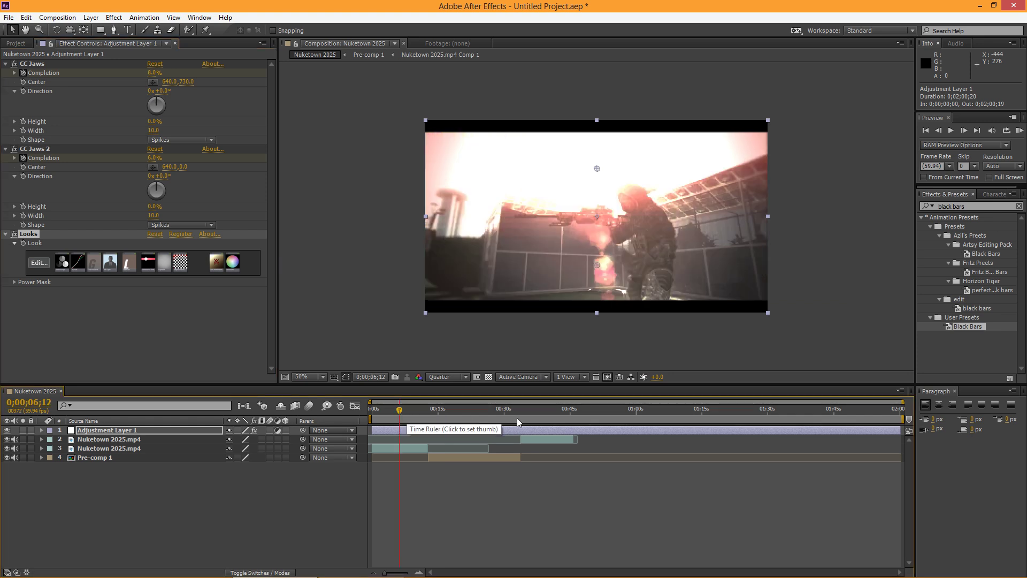
{"action": "left_click", "coordinate": [550, 412]}
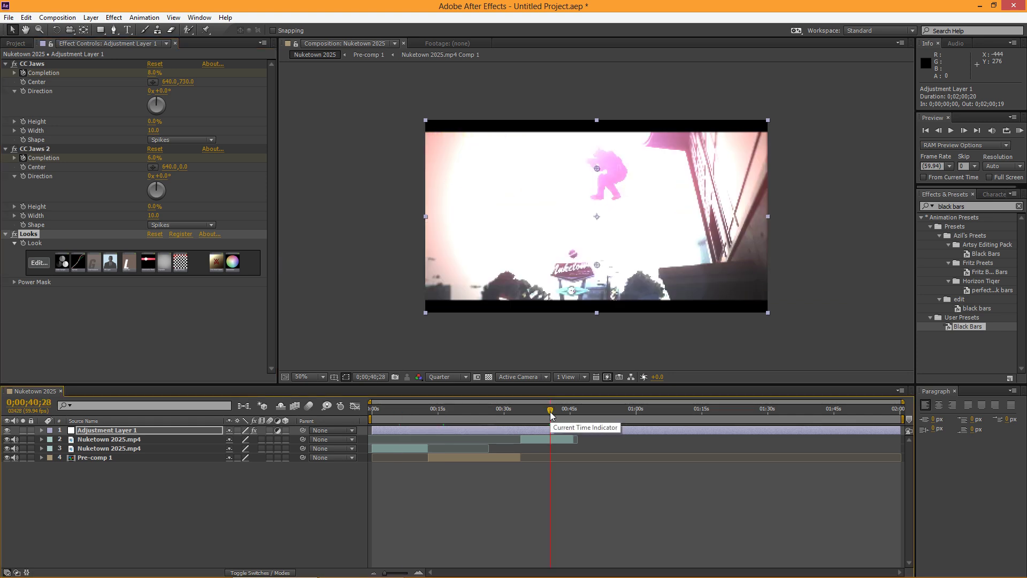
{"action": "left_click_drag", "start_coordinate": [549, 412], "coordinate": [520, 419]}
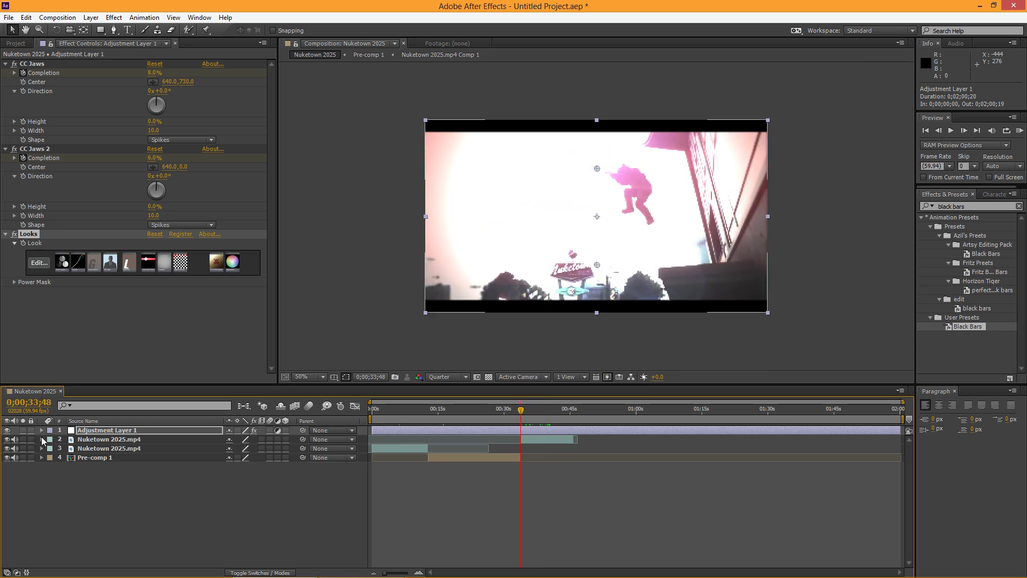
{"action": "left_click", "coordinate": [42, 430]}
{"action": "left_click", "coordinate": [51, 440]}
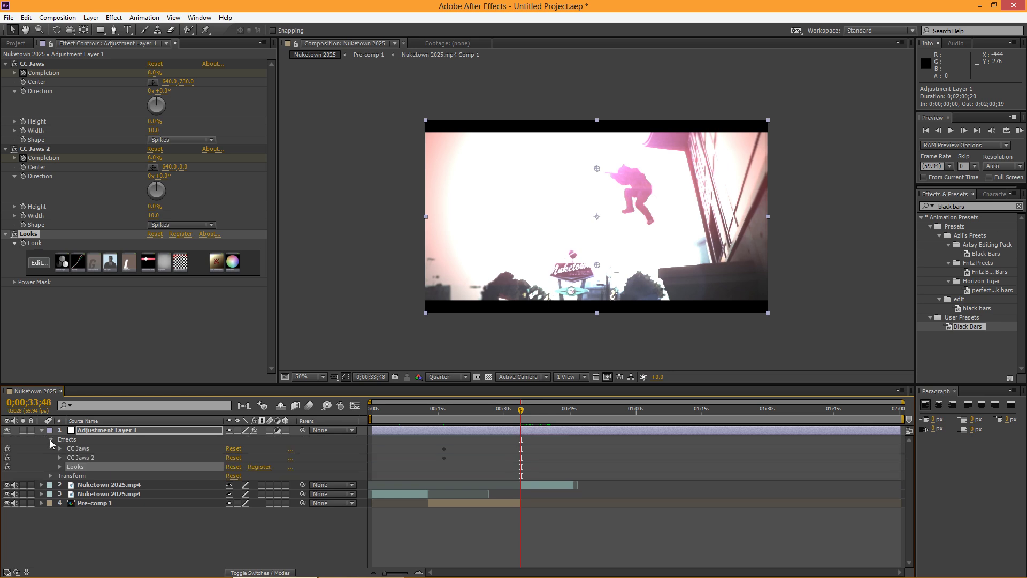
{"action": "left_click", "coordinate": [60, 467]}
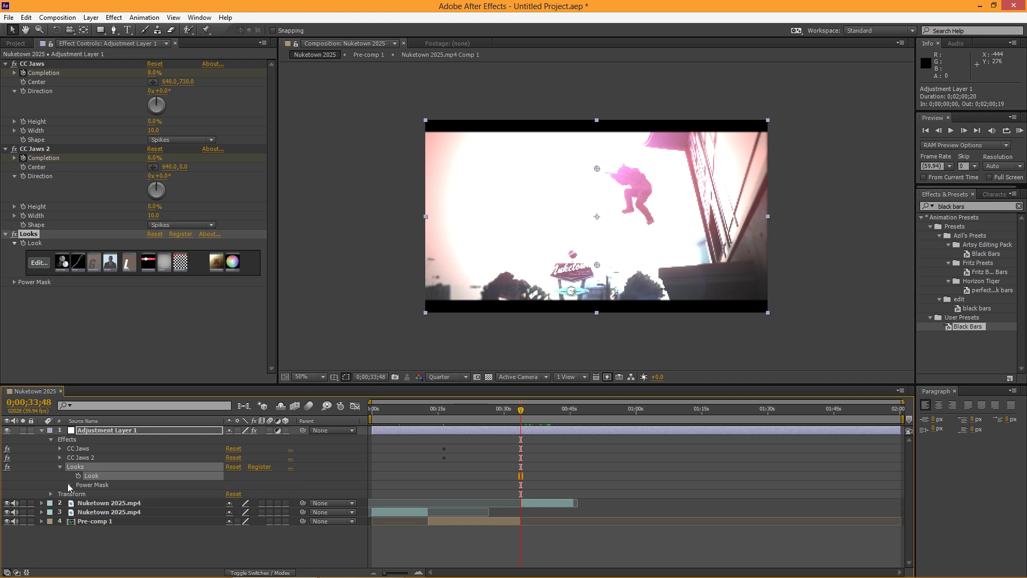
{"action": "left_click", "coordinate": [68, 484]}
{"action": "left_click", "coordinate": [68, 482]}
{"action": "left_click", "coordinate": [59, 467]}
Keyframe Opacity to cut from 100% to 0% near 33 s and return to 100% at 0;00;45;49.
{"action": "left_click", "coordinate": [50, 476]}
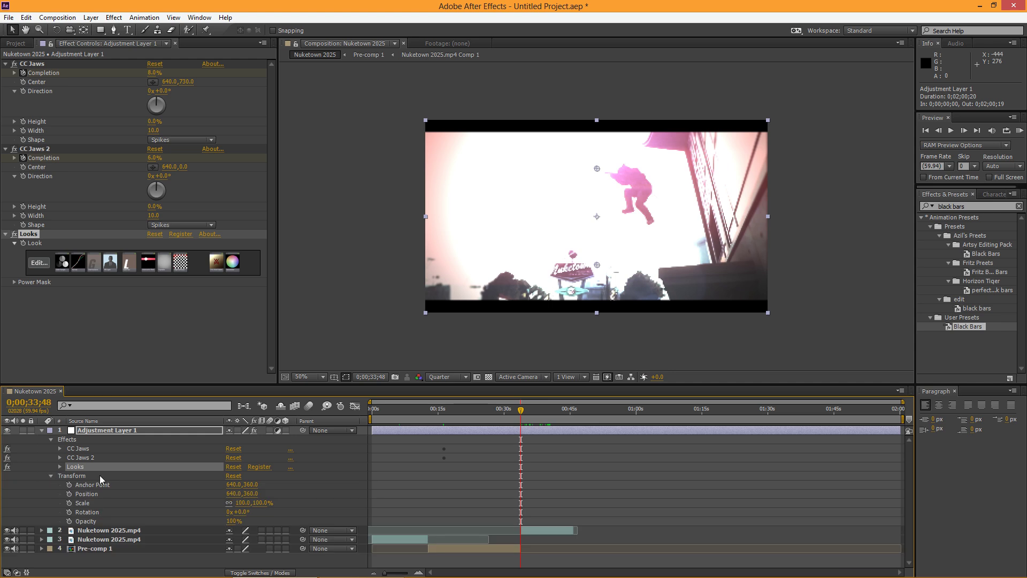
{"action": "left_click", "coordinate": [69, 521]}
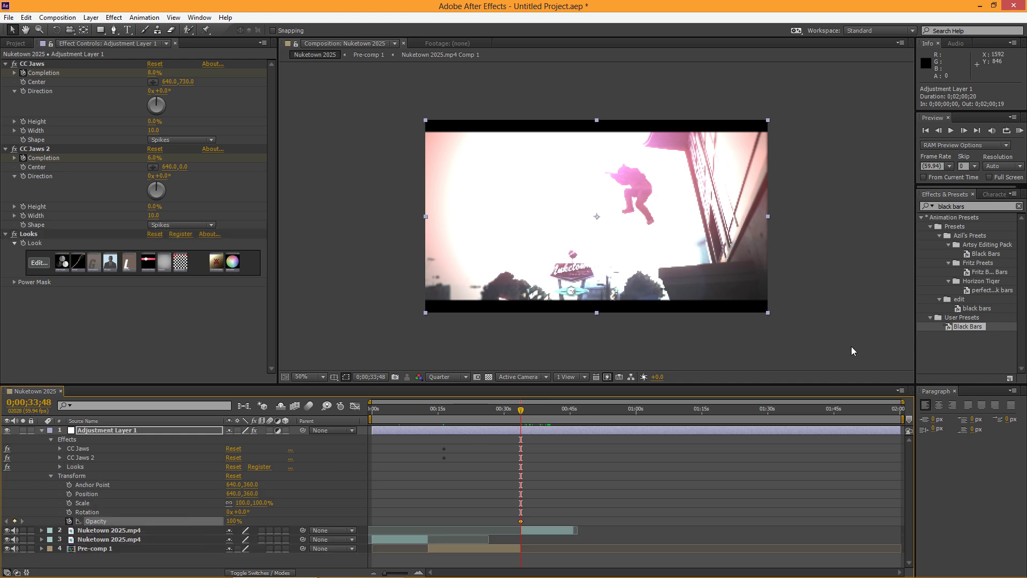
{"action": "left_click", "coordinate": [966, 130]}
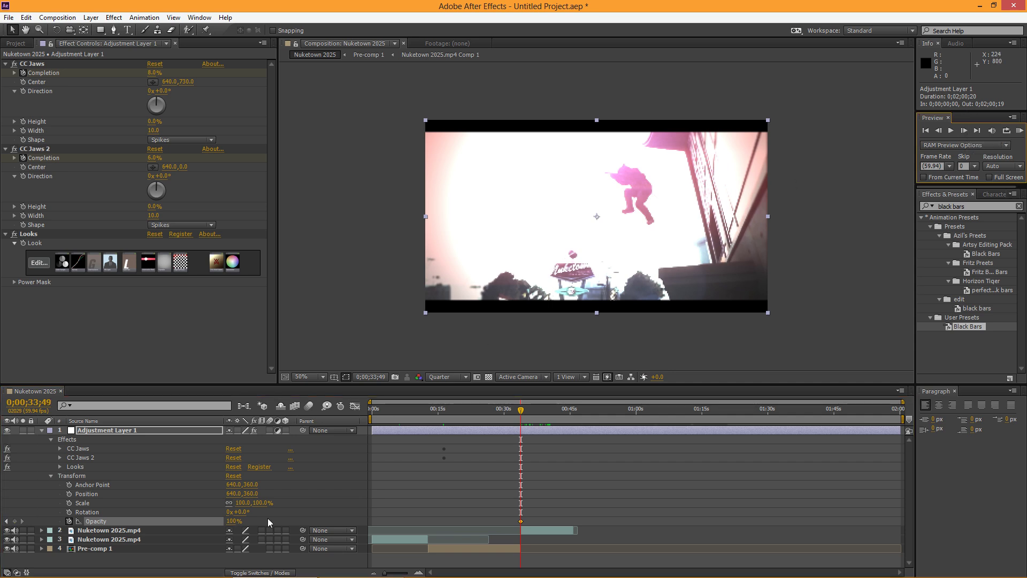
{"action": "left_click_drag", "start_coordinate": [233, 521], "coordinate": [98, 521]}
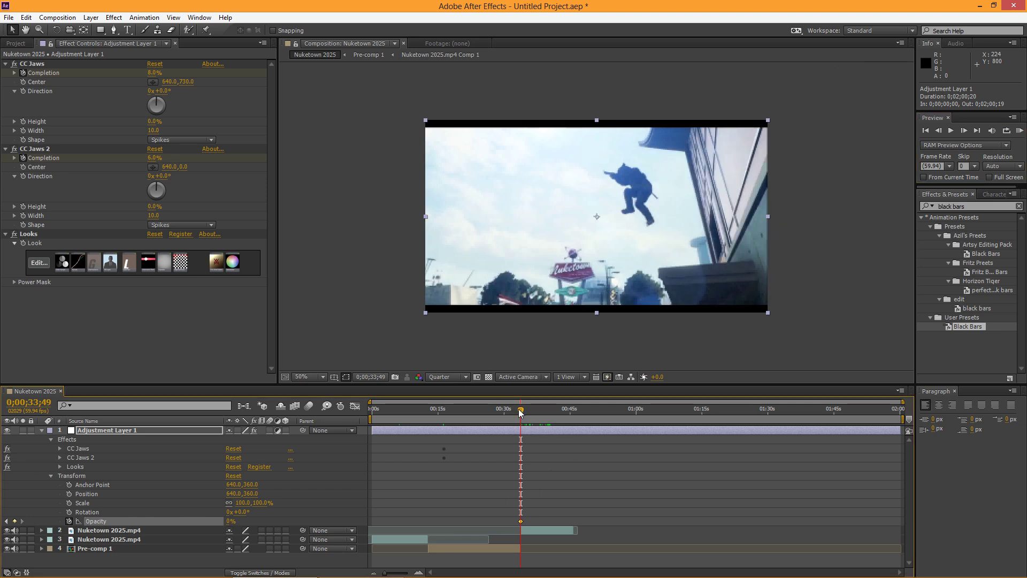
{"action": "left_click_drag", "start_coordinate": [519, 409], "coordinate": [572, 407]}
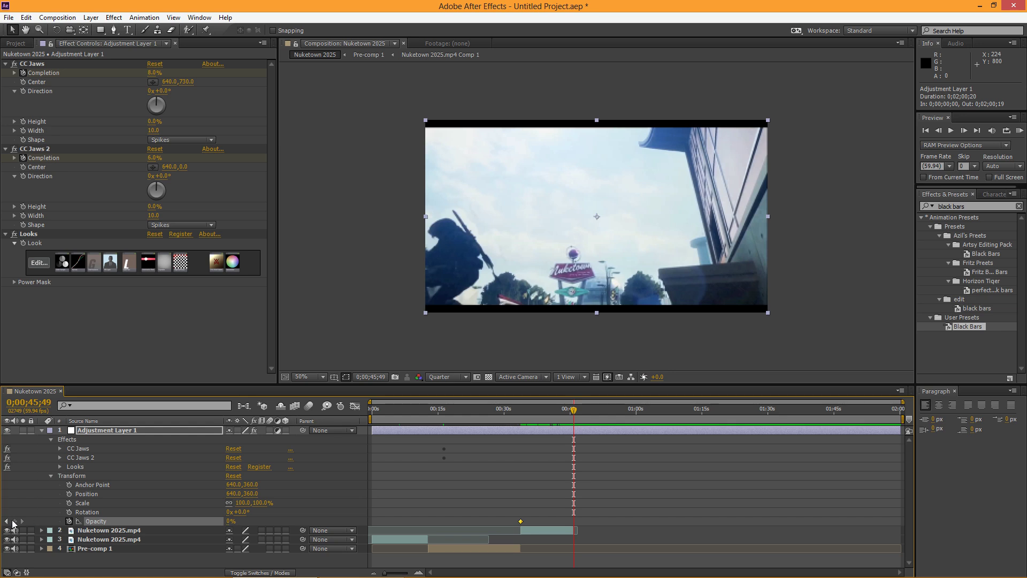
{"action": "left_click", "coordinate": [963, 130]}
{"action": "left_click_drag", "start_coordinate": [230, 522], "coordinate": [447, 522]}
{"action": "left_click", "coordinate": [493, 451]}
Add opening Opacity keyframes: about 50% at the start, full 100% at 0;00;12;46.
{"action": "left_click_drag", "start_coordinate": [436, 415], "coordinate": [371, 421]}
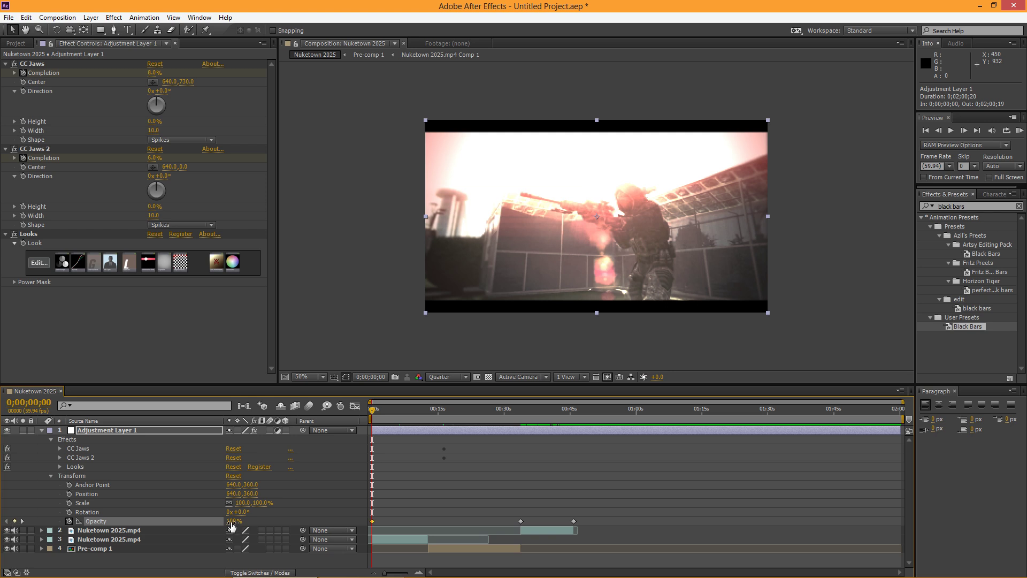
{"action": "left_click_drag", "start_coordinate": [231, 521], "coordinate": [209, 526]}
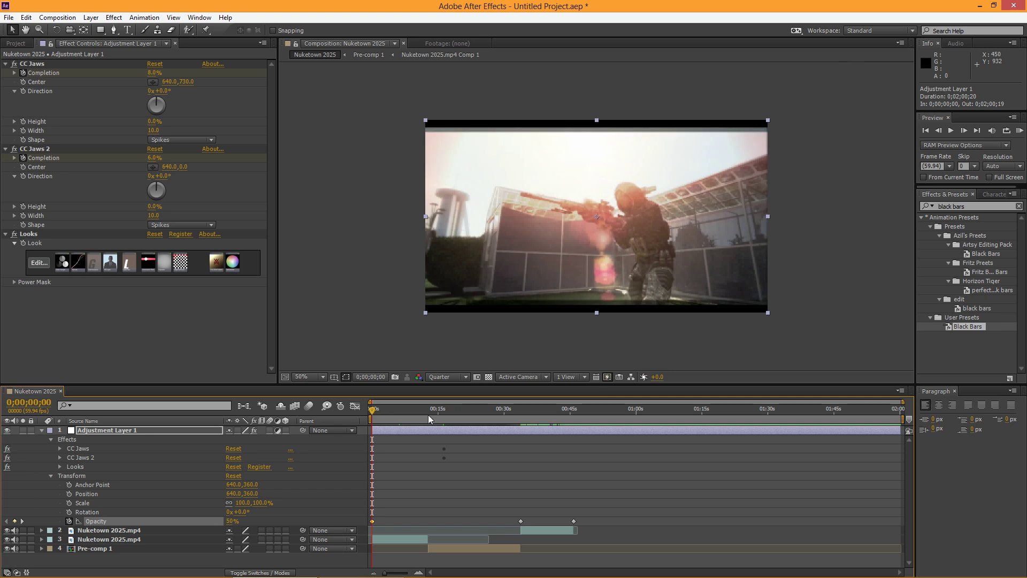
{"action": "left_click_drag", "start_coordinate": [395, 409], "coordinate": [424, 409]}
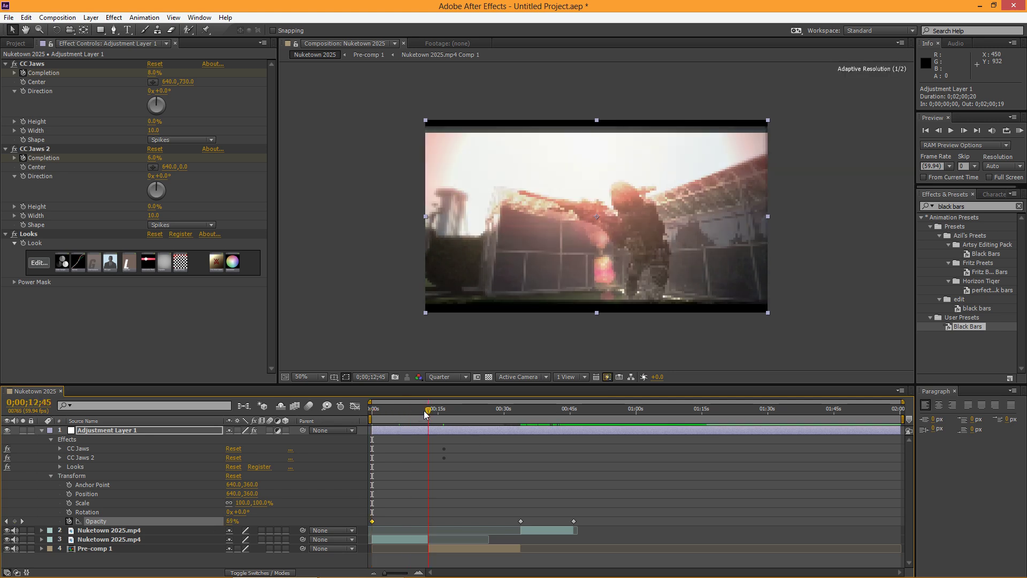
{"action": "left_click", "coordinate": [15, 521]}
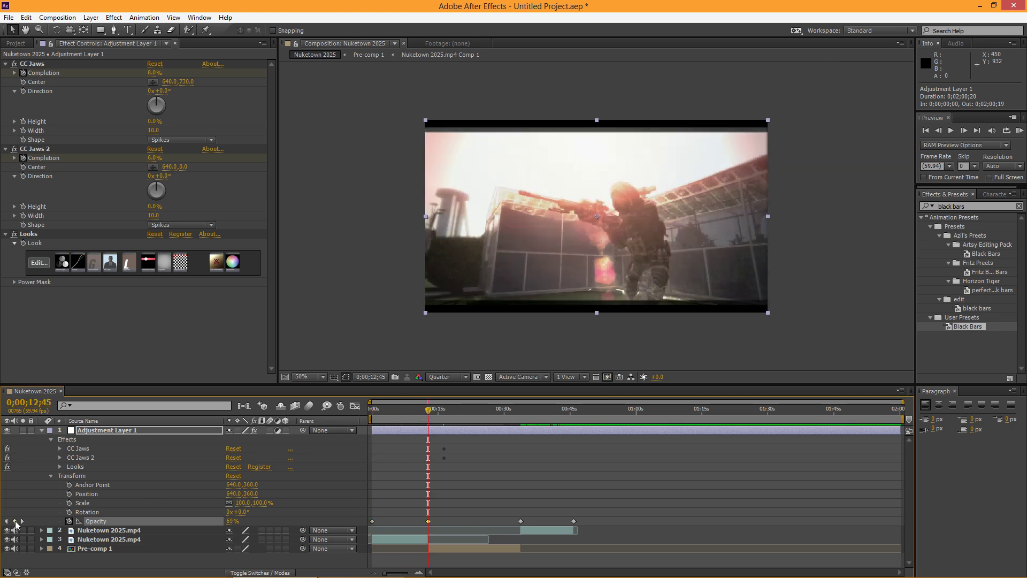
{"action": "left_click", "coordinate": [963, 131]}
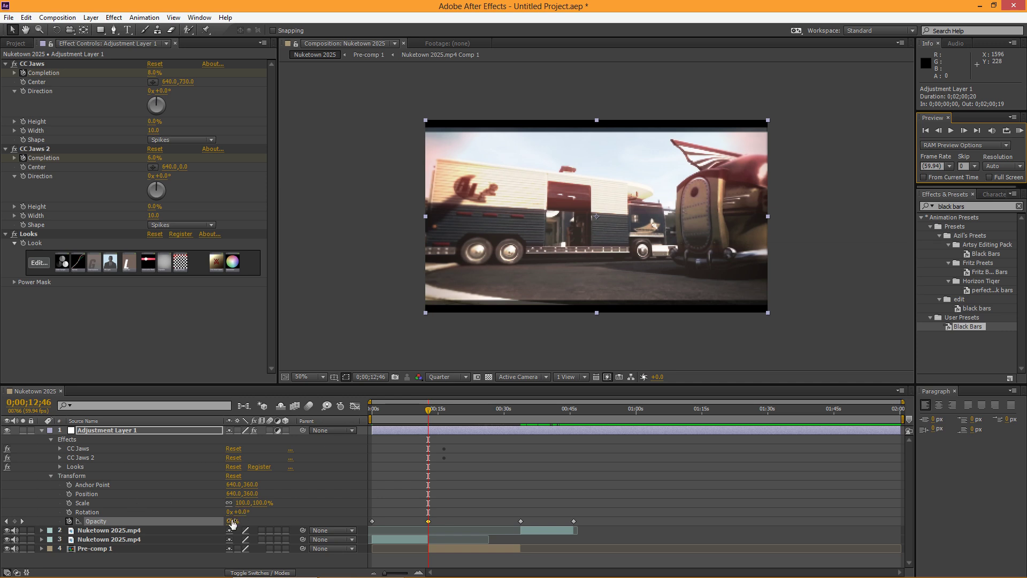
{"action": "left_click_drag", "start_coordinate": [233, 523], "coordinate": [238, 523]}
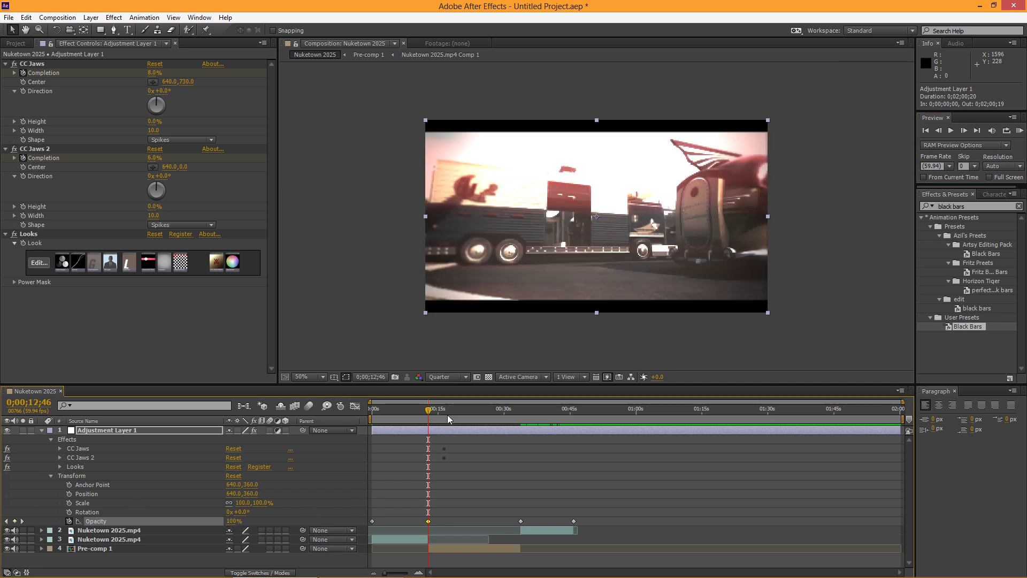
{"action": "left_click", "coordinate": [402, 413]}
{"action": "left_click_drag", "start_coordinate": [401, 412], "coordinate": [537, 419]}
Raise the Opacity keyframe at 0;00;33;49 to about 58% and preview the fade after it.
{"action": "left_click", "coordinate": [520, 521]}
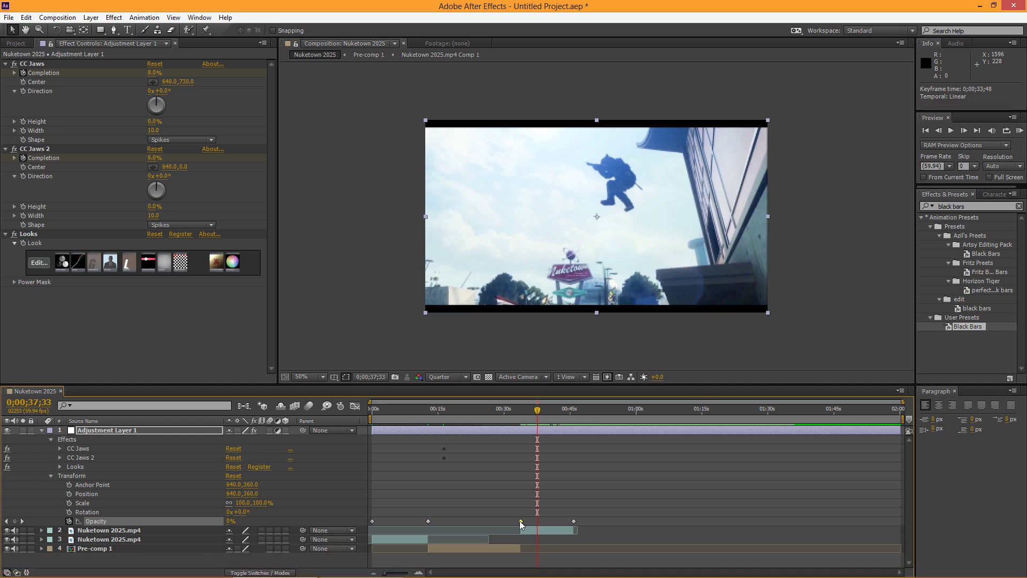
{"action": "left_click", "coordinate": [522, 416]}
{"action": "mouse_move", "coordinate": [230, 522]}
{"action": "left_mouse_down"}
{"action": "mouse_move", "coordinate": [262, 523]}
{"action": "mouse_move", "coordinate": [238, 522]}
{"action": "left_mouse_up"}
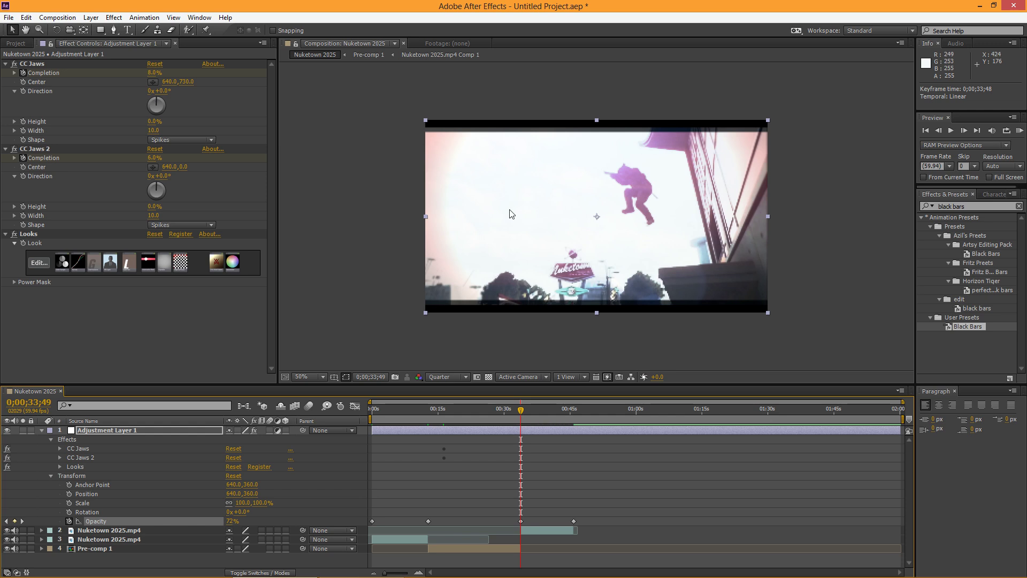
{"action": "left_click_drag", "start_coordinate": [522, 409], "coordinate": [573, 410]}
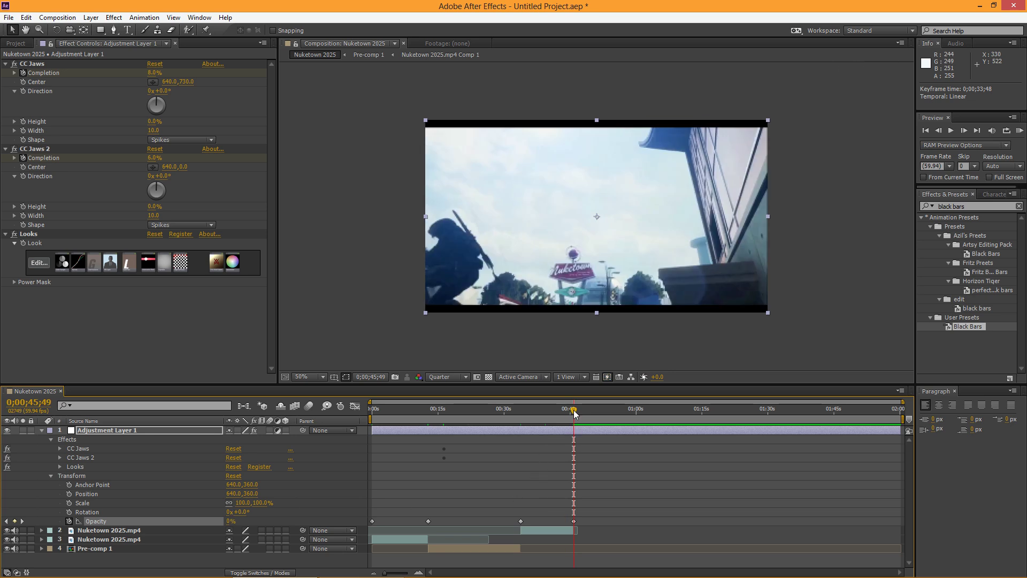
Raise the Opacity keyframe at 0;00;45;48 to 52% and preview the fade into it.
{"action": "left_click", "coordinate": [938, 130]}
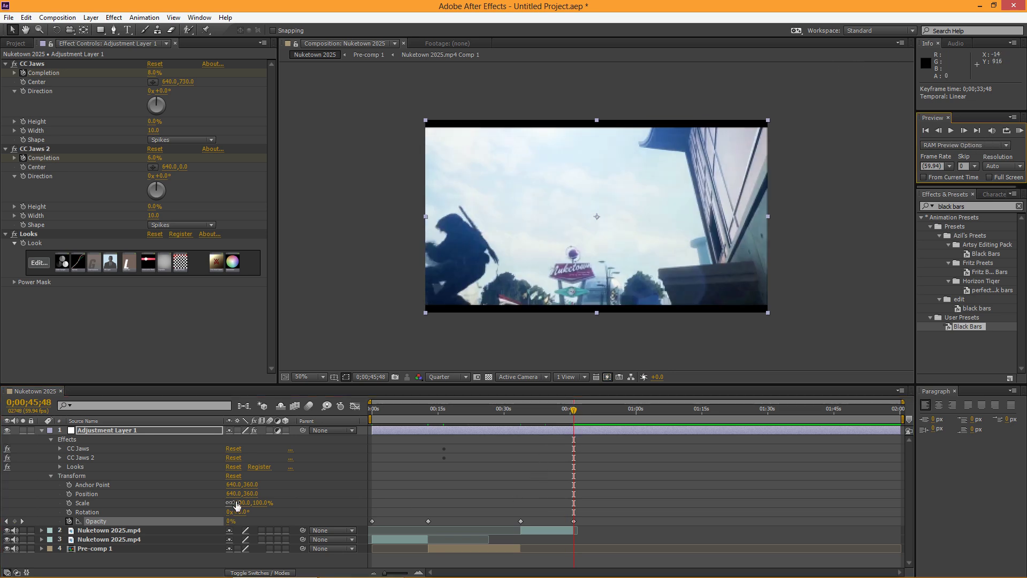
{"action": "left_click", "coordinate": [247, 515]}
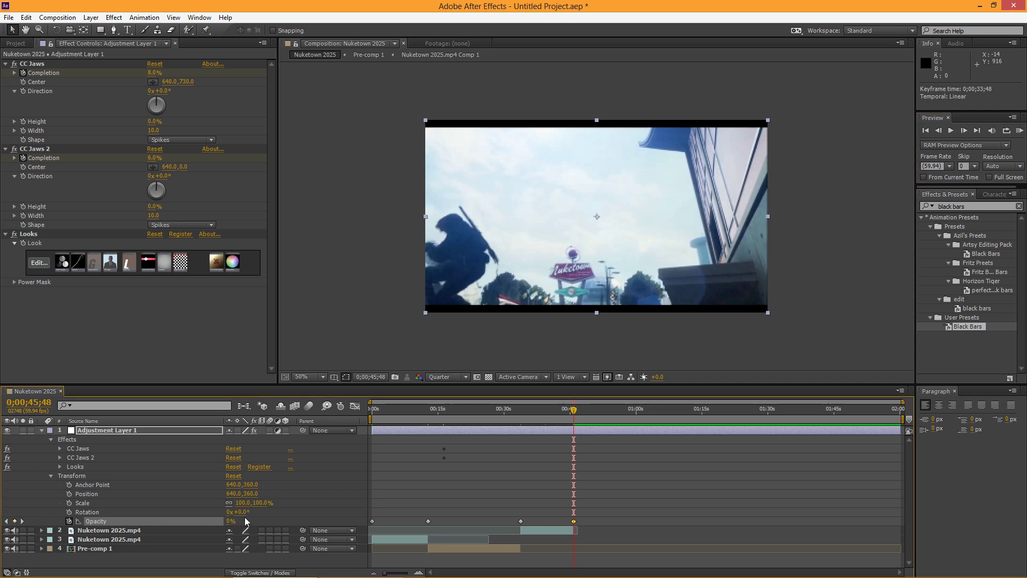
{"action": "left_click_drag", "start_coordinate": [231, 519], "coordinate": [257, 519]}
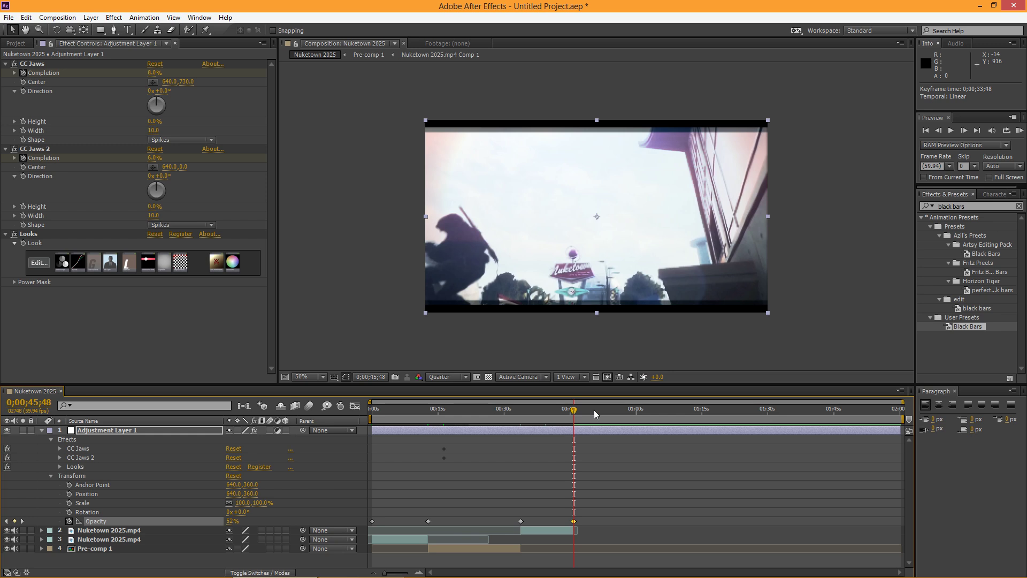
{"action": "left_click_drag", "start_coordinate": [573, 411], "coordinate": [443, 410]}
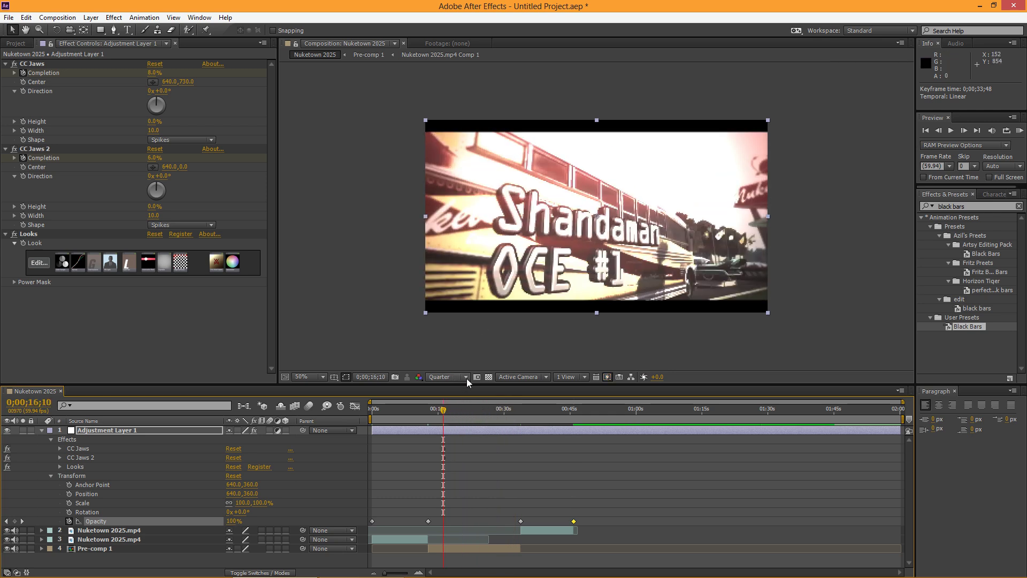
Switch the viewer resolution from Quarter to Full and scrub through the Shandaman OCE #1 title.
{"action": "left_click", "coordinate": [466, 377]}
{"action": "left_click", "coordinate": [463, 405]}
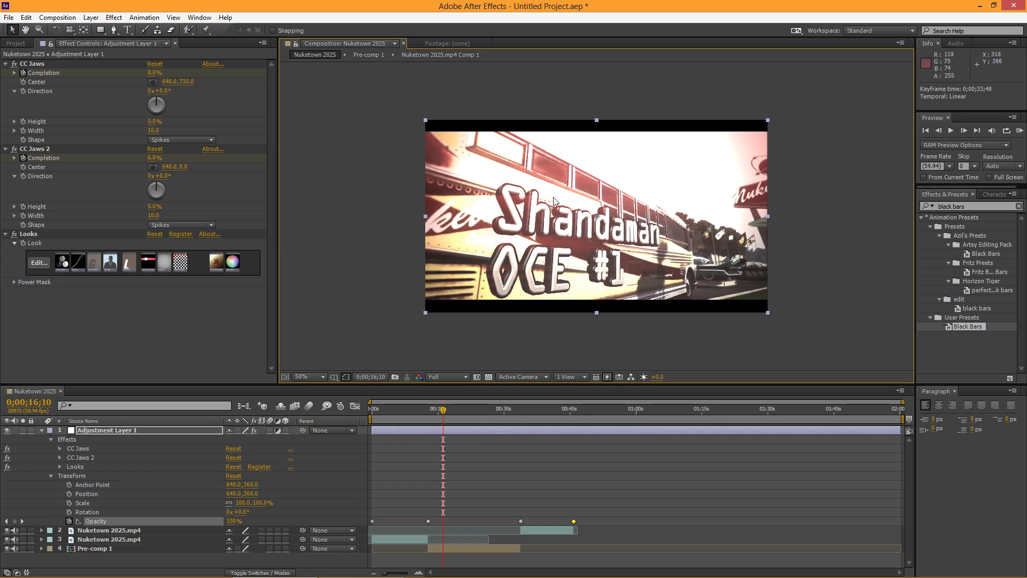
{"action": "mouse_move", "coordinate": [442, 410]}
{"action": "left_mouse_down"}
{"action": "mouse_move", "coordinate": [425, 422]}
{"action": "mouse_move", "coordinate": [442, 425]}
{"action": "left_mouse_up"}
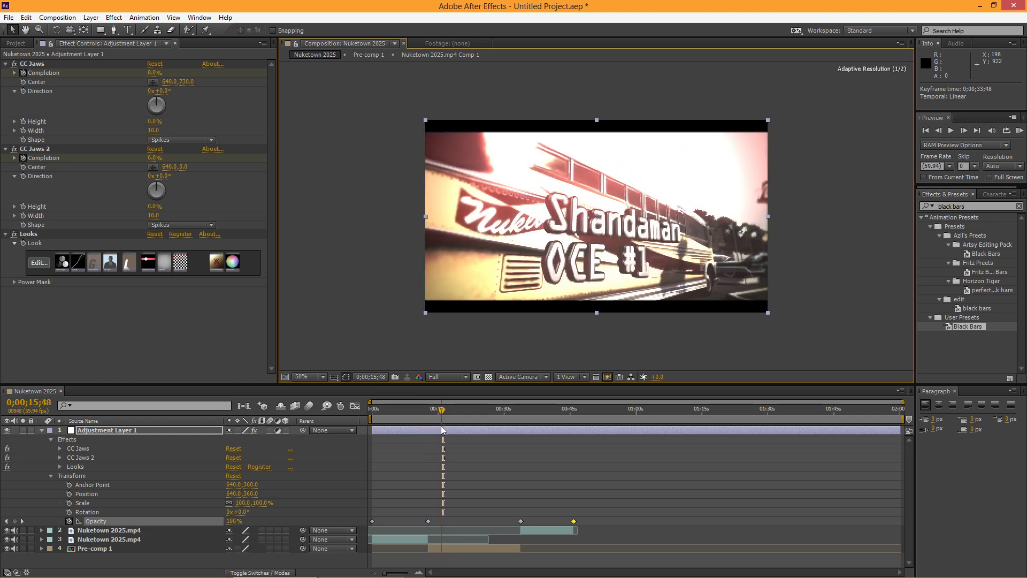